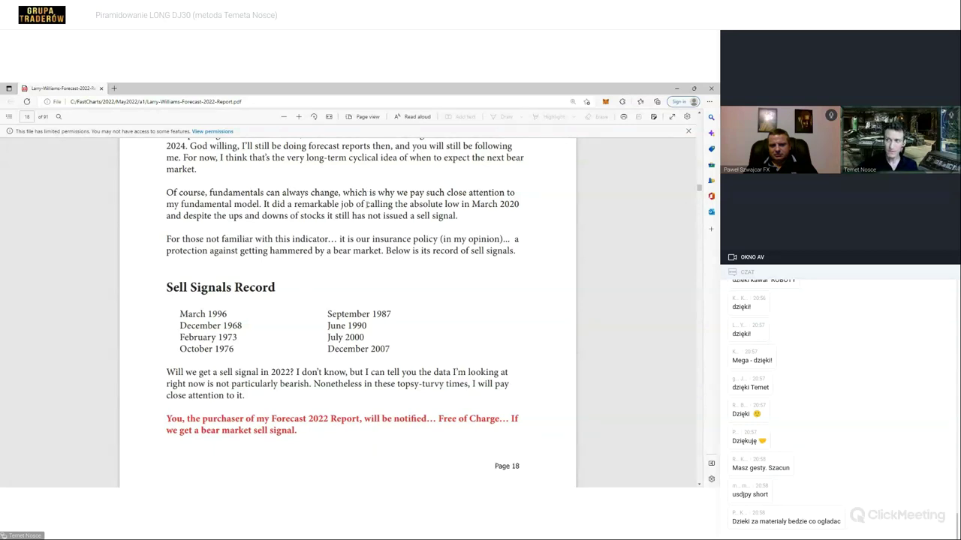
- Leave the PDF report and open the BTFD.TV 369 channel on YouTube in a new browser tab
left_click(674, 88)
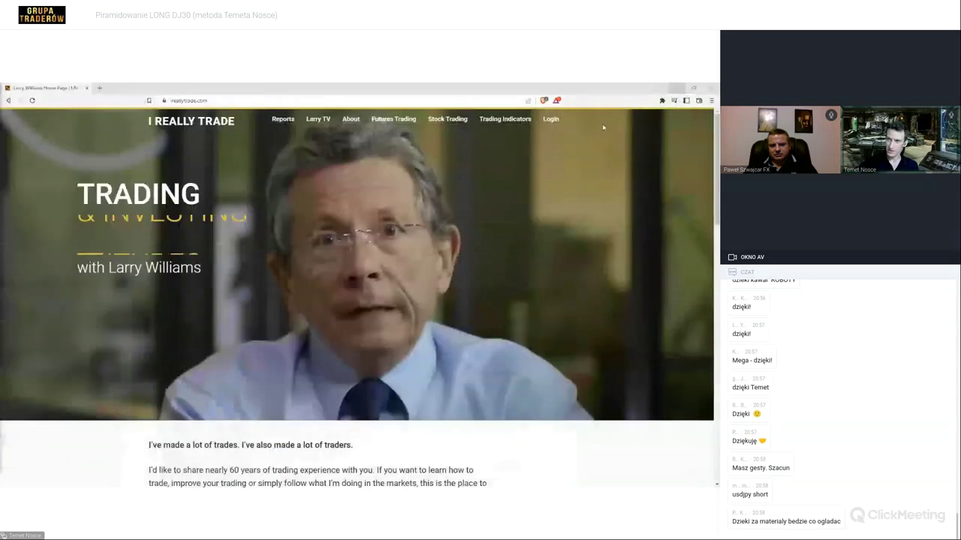
left_click(100, 89)
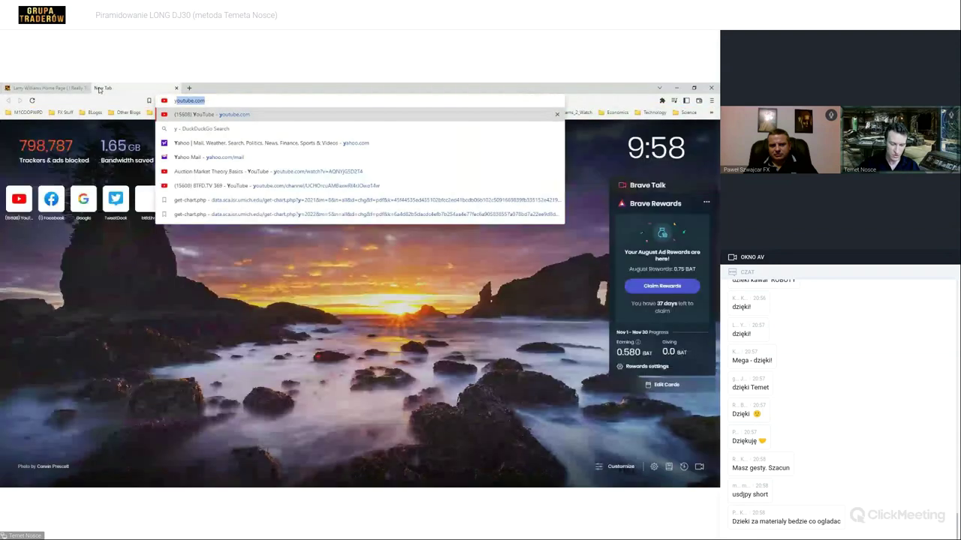
key("Return")
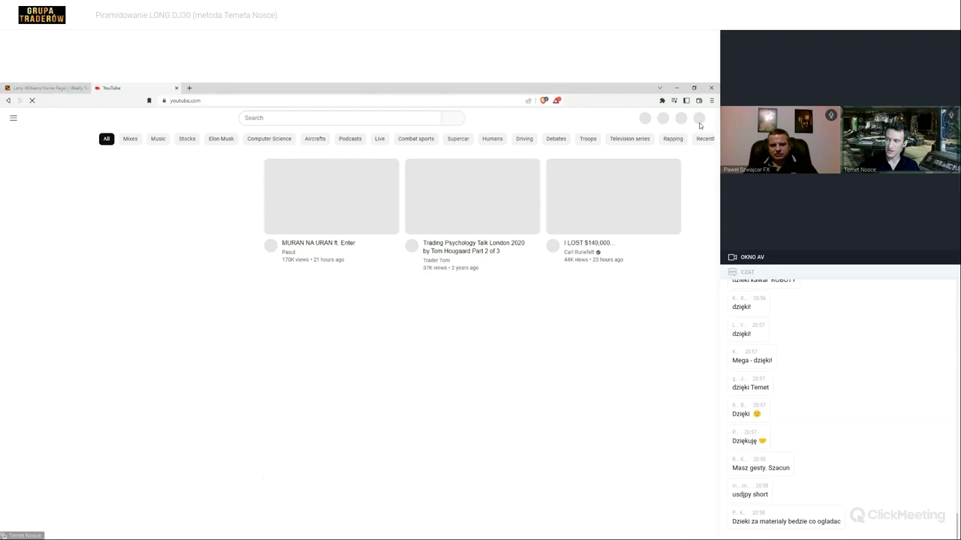
left_click(697, 119)
left_click(629, 166)
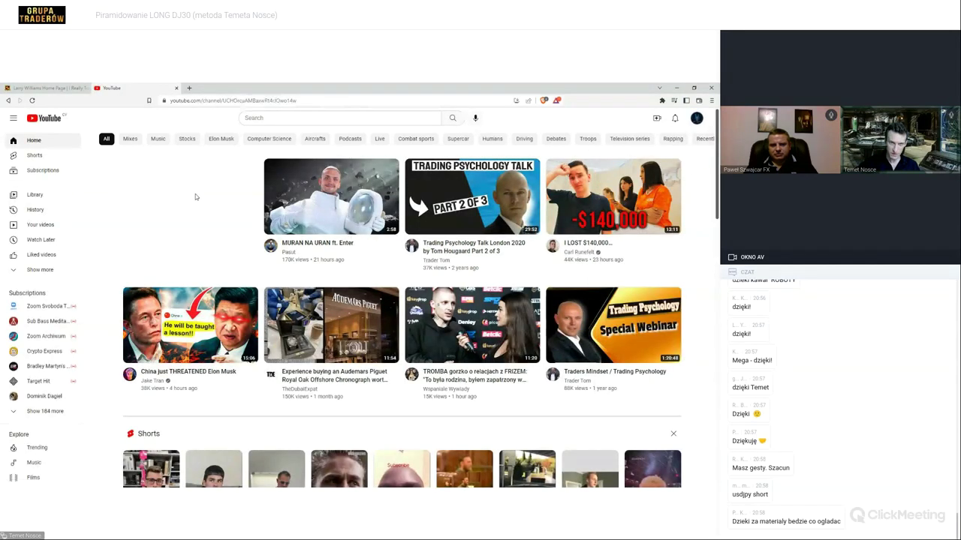
- Show the channel's uploaded videos and its list of recent live streams
left_click(223, 277)
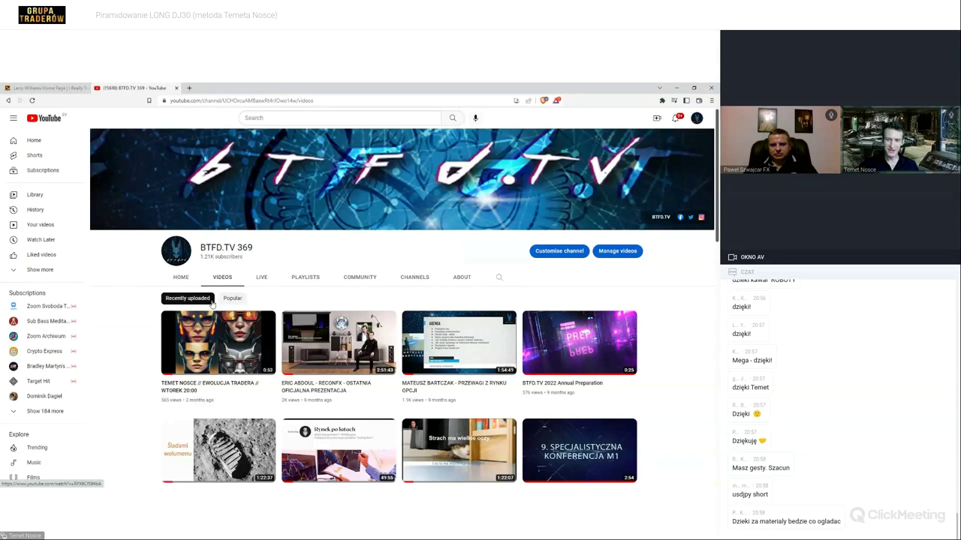
left_click(262, 277)
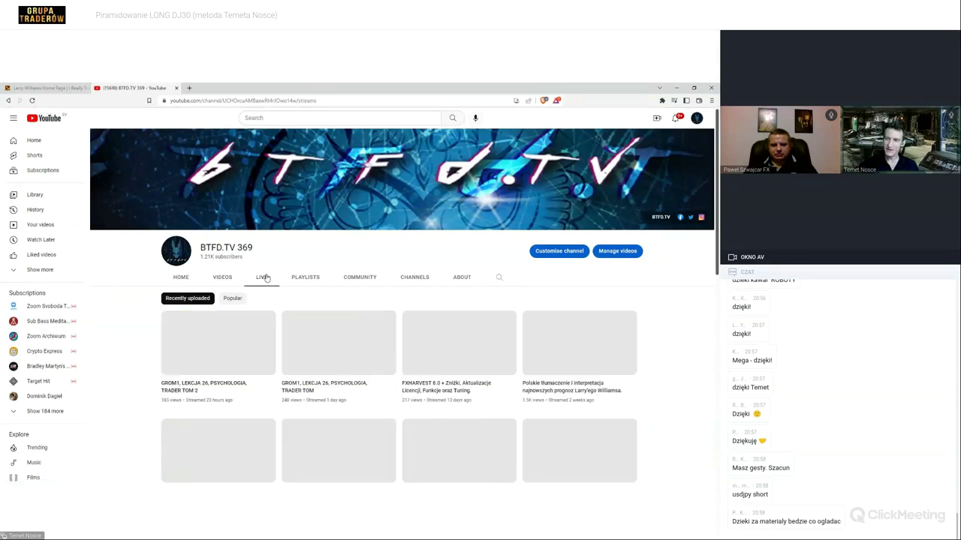
scroll(206, 347, "down", 1)
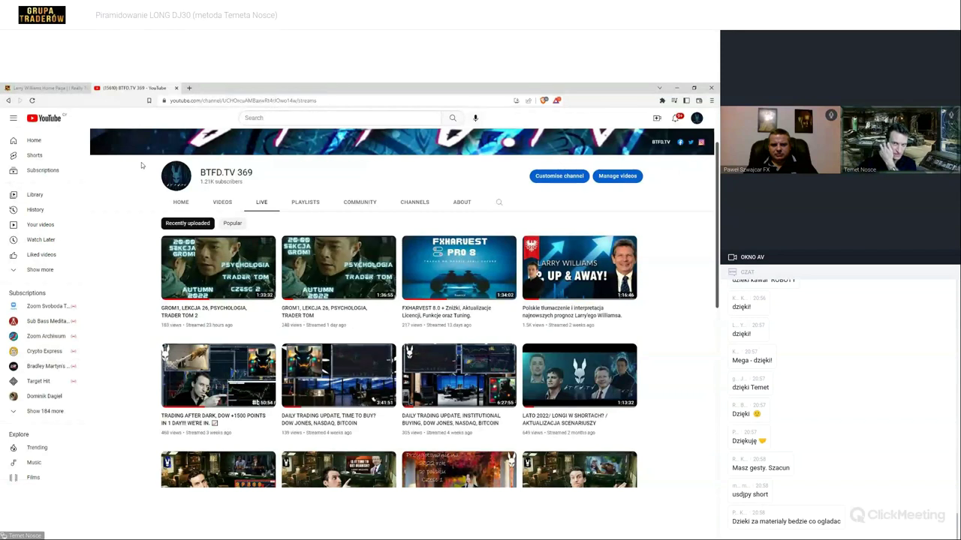
- Bring up the emini.today site in a maximized browser window and view its E.T Toolbox section
left_click(49, 88)
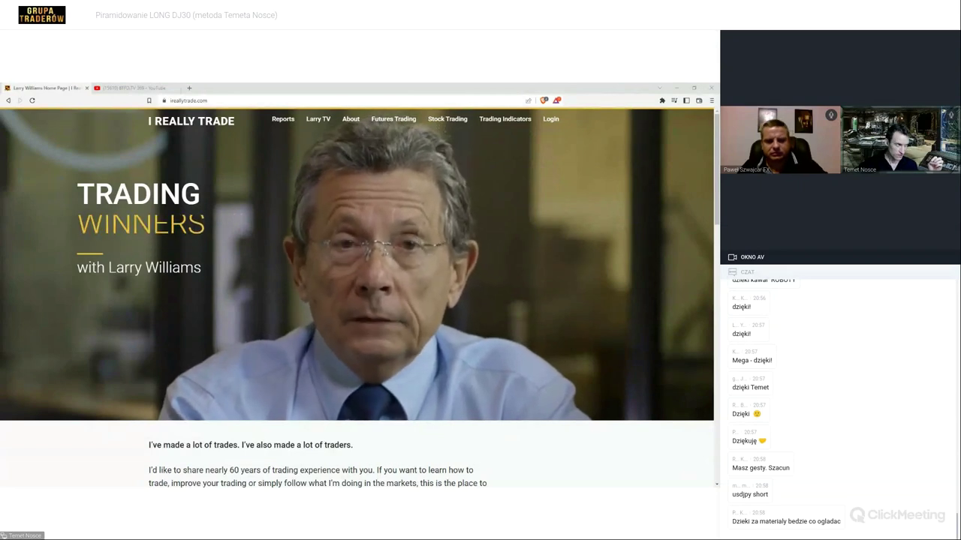
left_click_drag(0, 210, 520, 173)
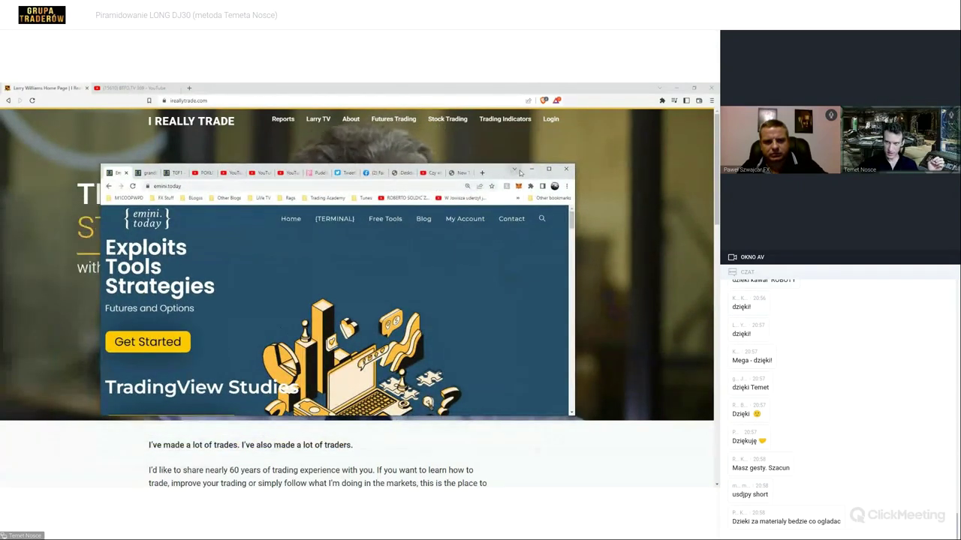
left_click(549, 169)
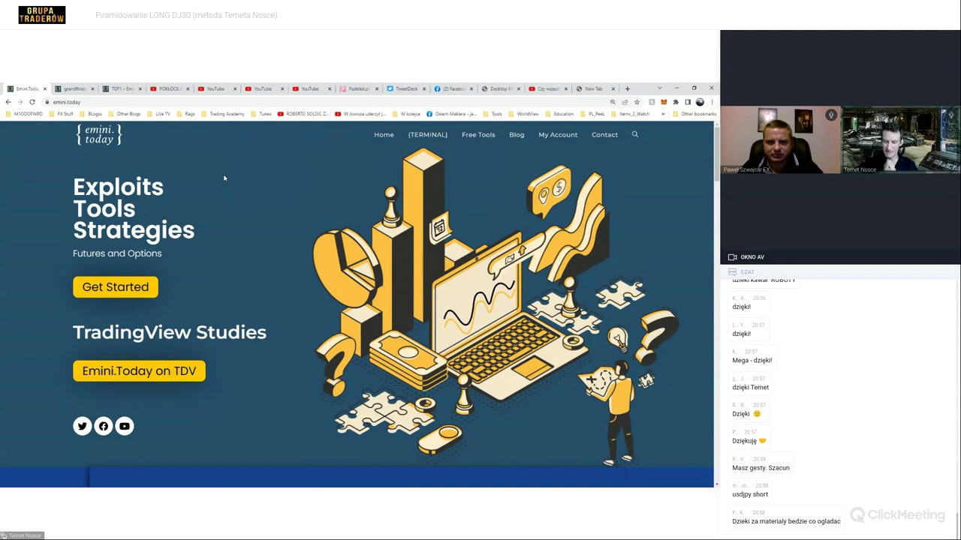
scroll(223, 178, "down", 3)
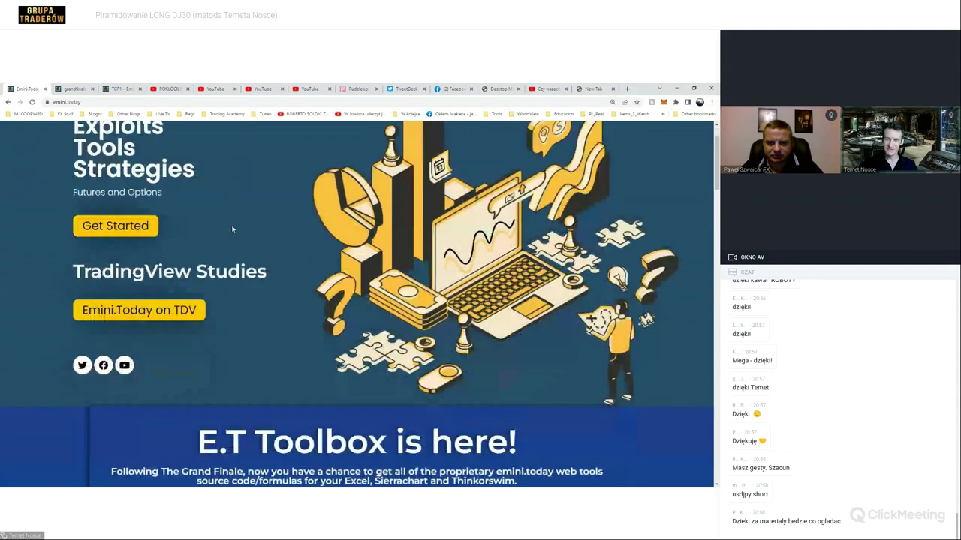
scroll(224, 239, "down", 3)
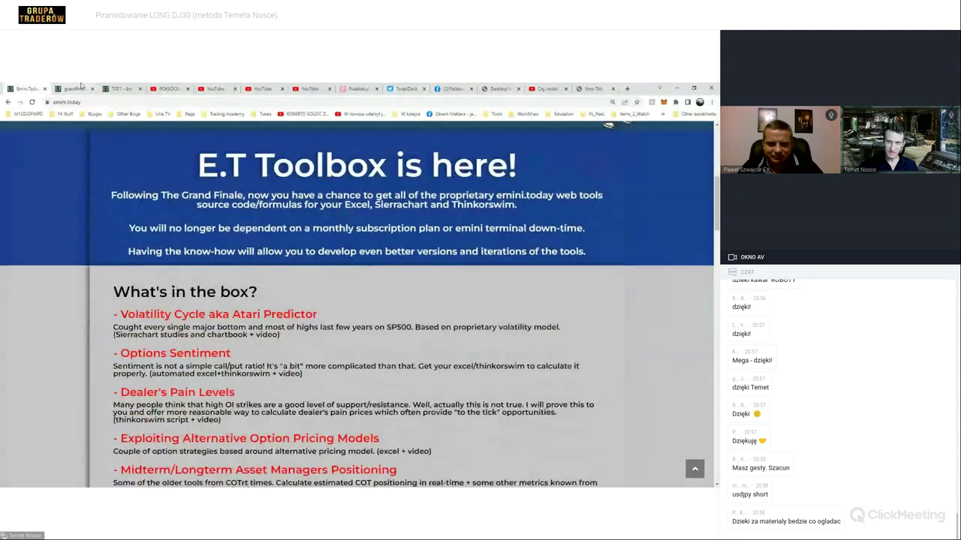
- Open the Grand Finale page and share its address, emini.today/grandfinale, in the webinar chat
left_click(73, 90)
scroll(176, 274, "down", 1)
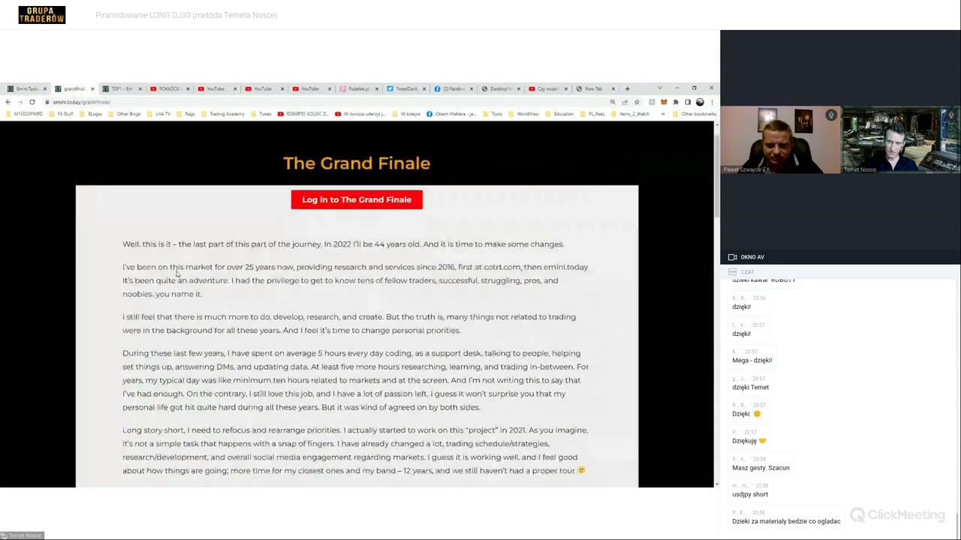
scroll(176, 275, "down", 5)
key("ctrl+l")
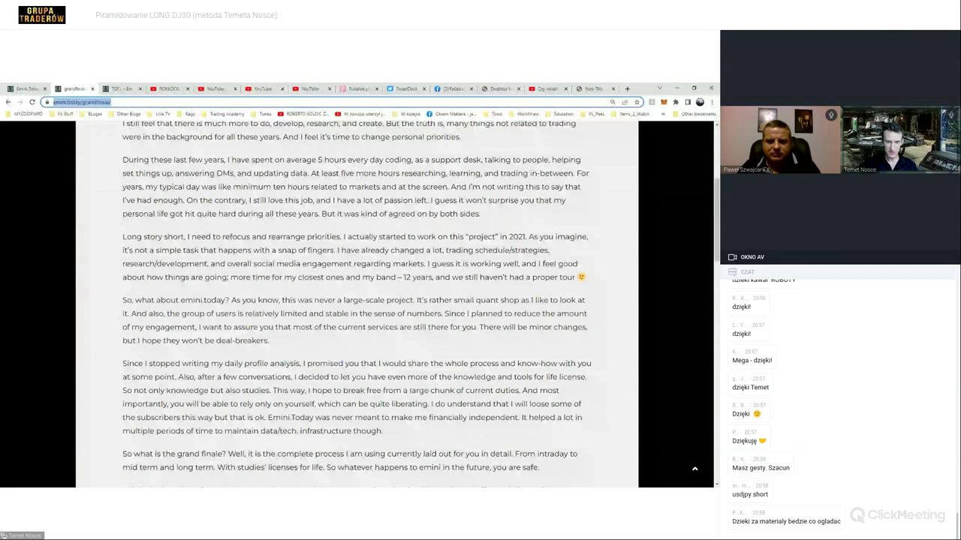
key("alt+Tab")
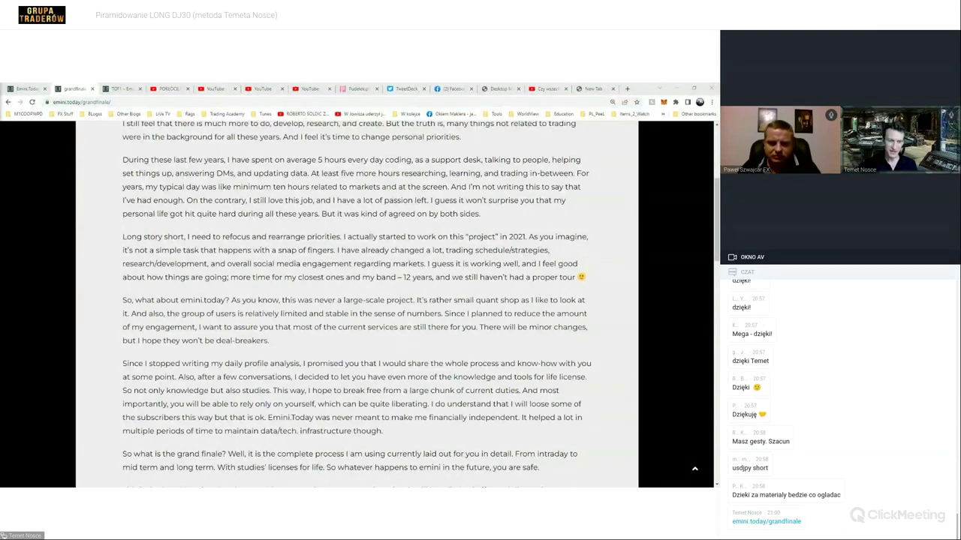
scroll(357, 301, "up", 6)
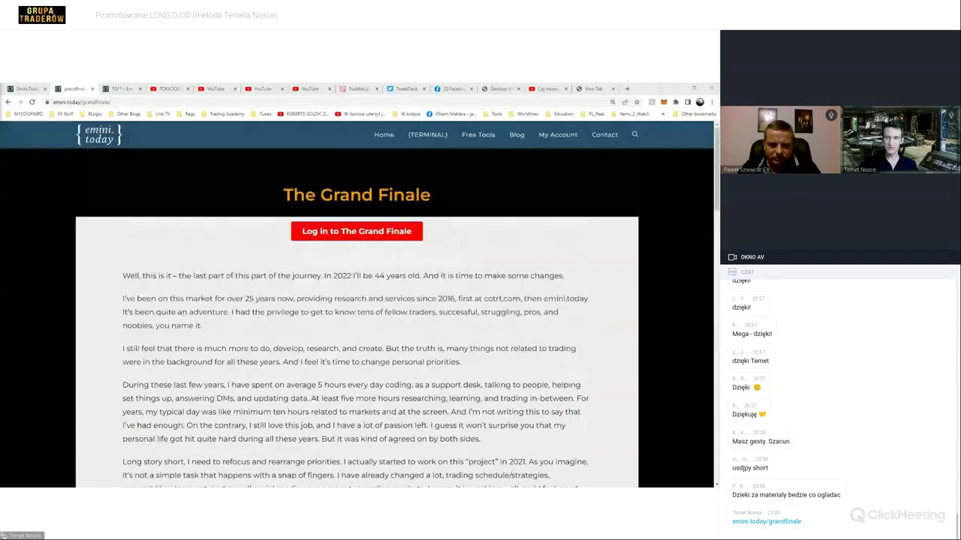
- Switch to TradingView and examine the boxed price ranges and volume profiles on the hourly ES1! Renko chart across October
key("alt+Tab")
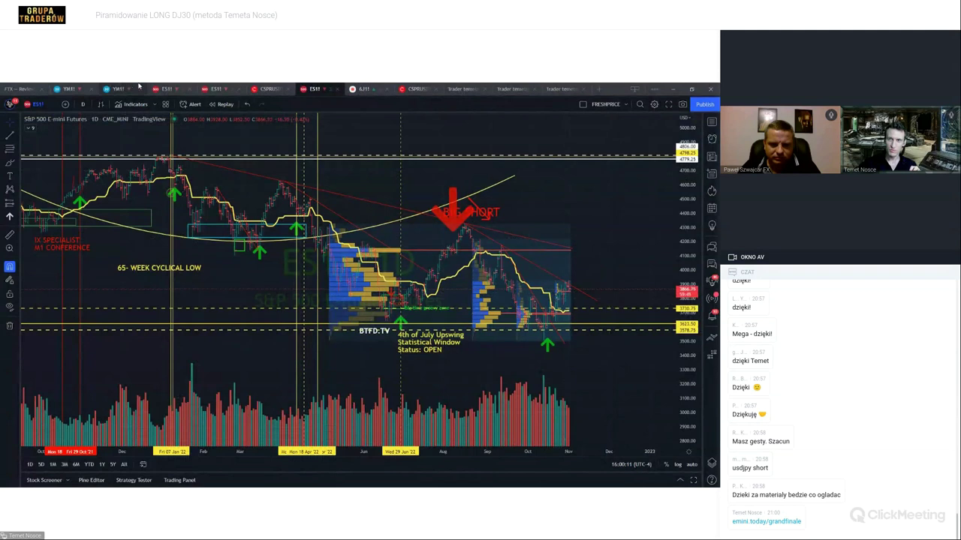
left_click(165, 89)
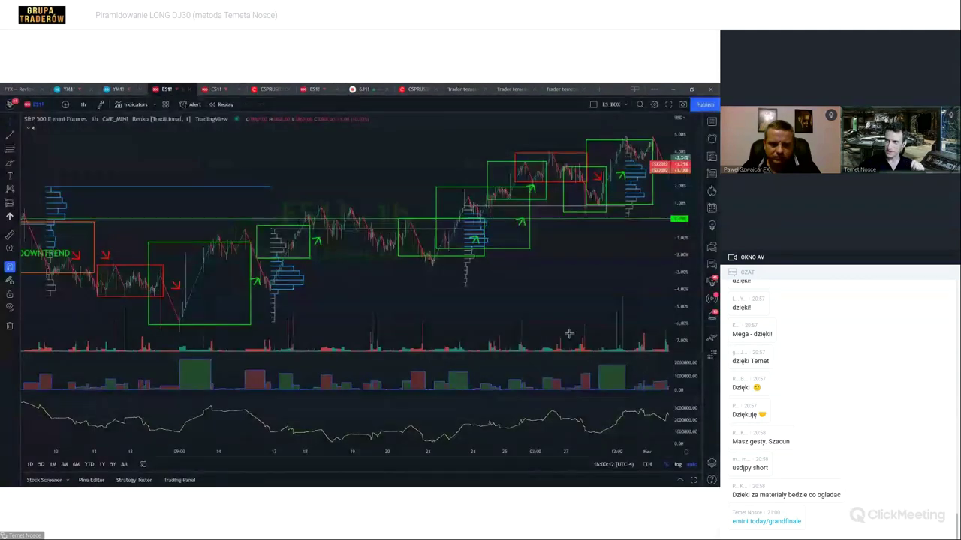
left_click_drag(440, 275, 353, 283)
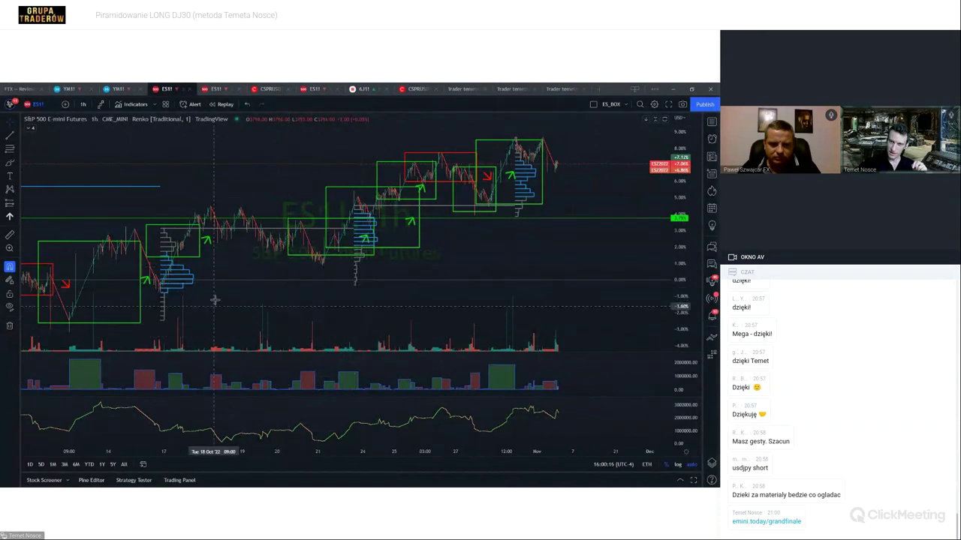
left_click_drag(304, 276, 562, 256)
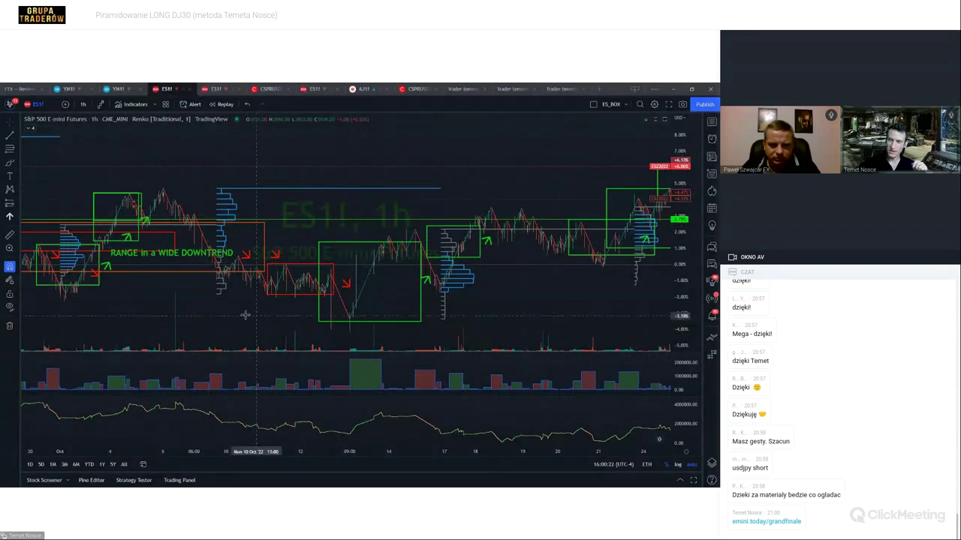
left_click_drag(245, 316, 200, 315)
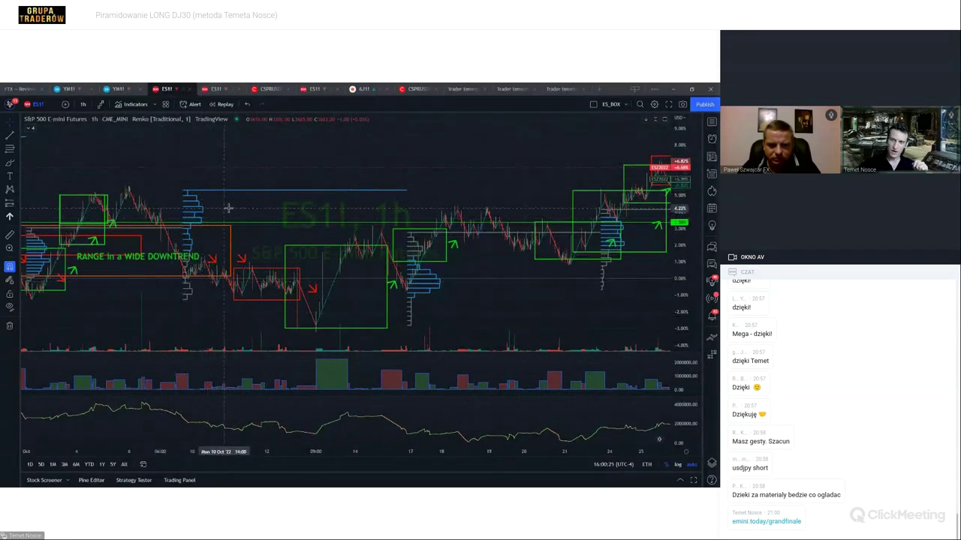
left_click_drag(459, 315, 343, 323)
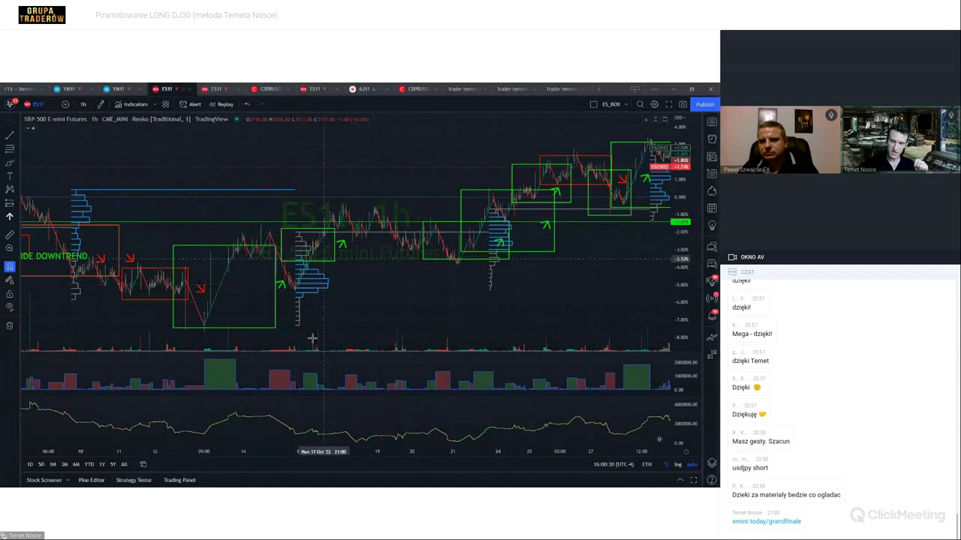
left_click_drag(367, 311, 340, 311)
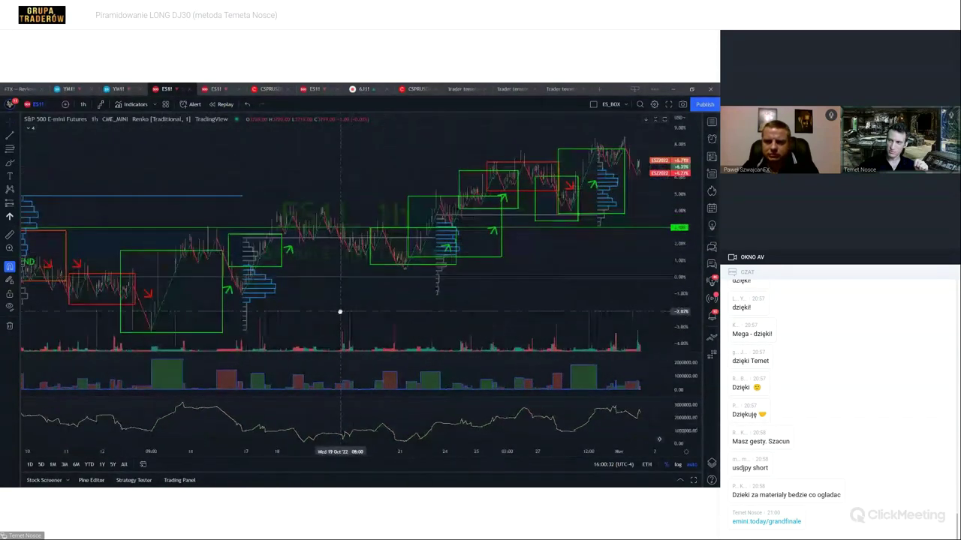
scroll(340, 311, "left", 10)
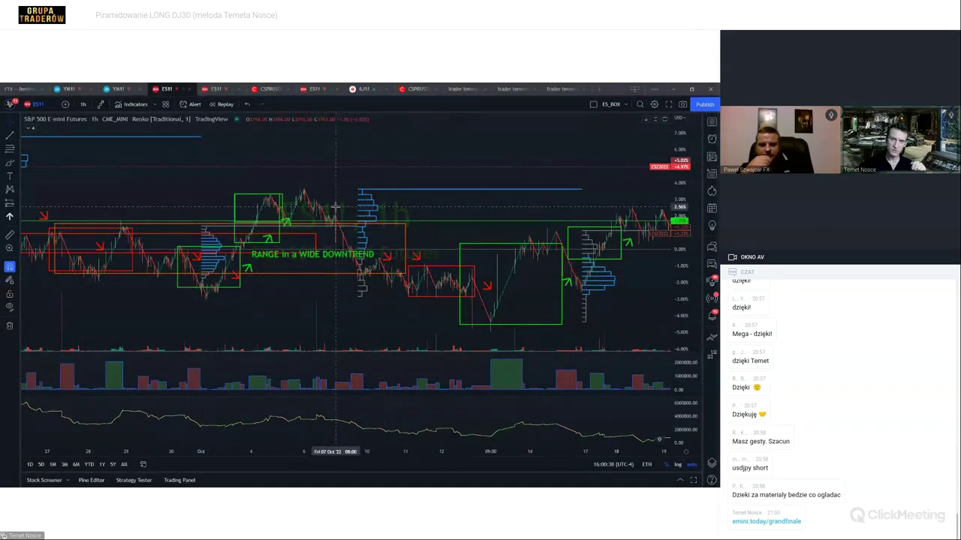
left_click_drag(646, 299, 201, 280)
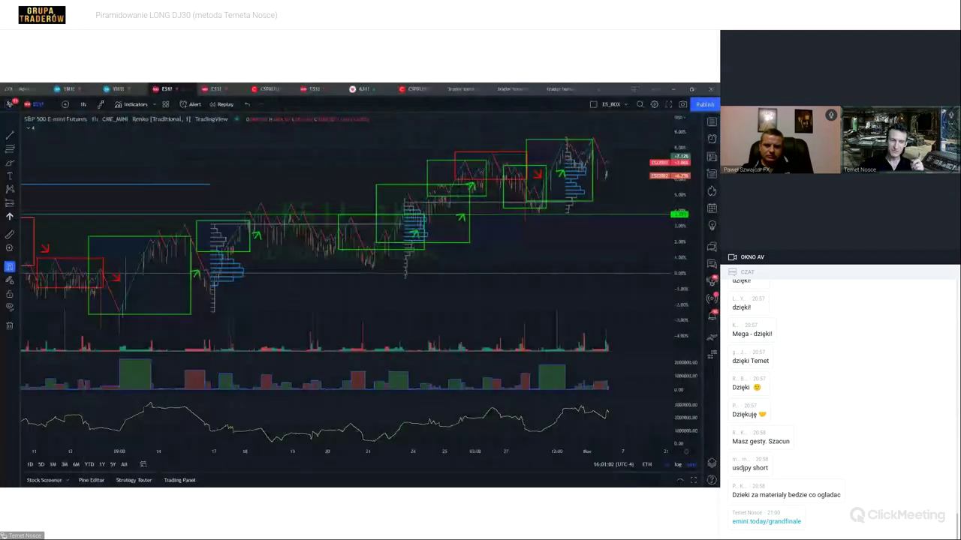
left_click(81, 88)
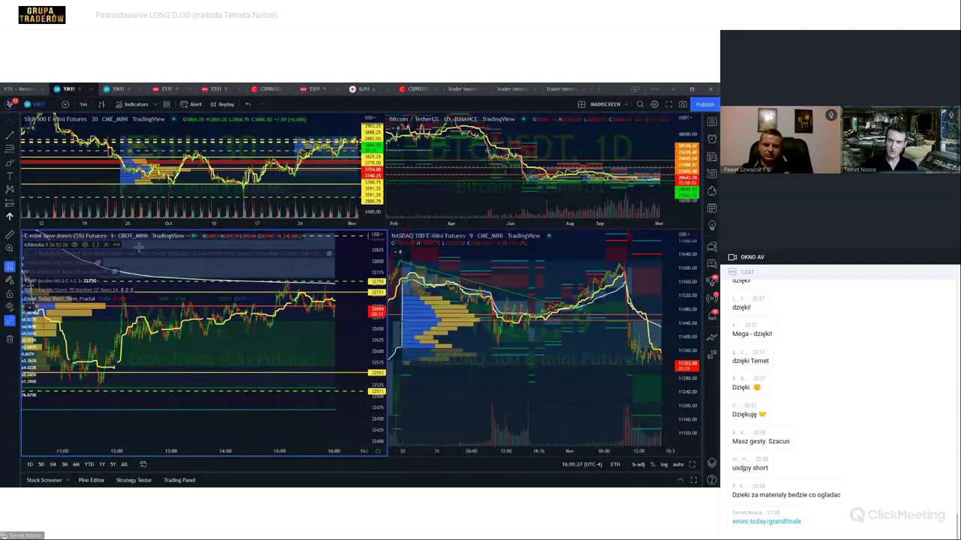
left_click(166, 88)
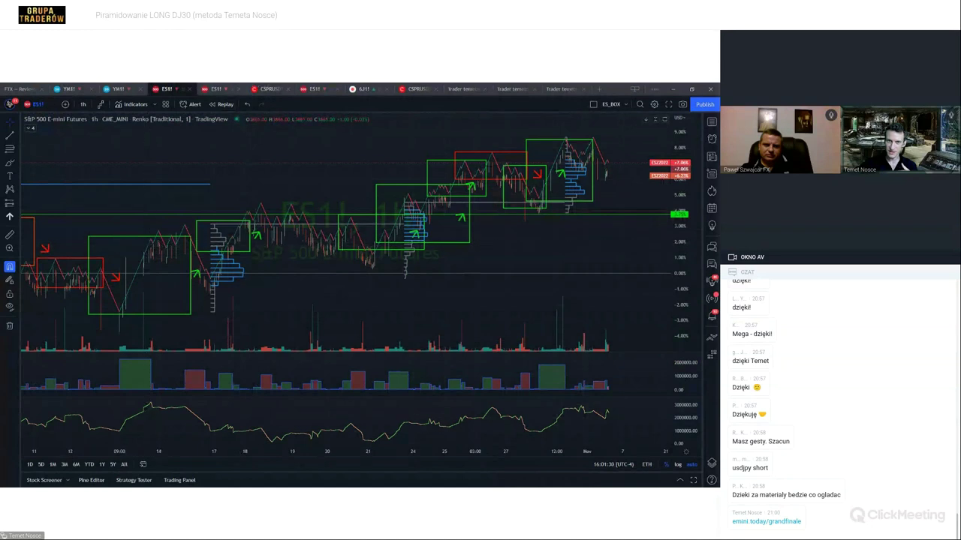
- Return to the Grand Finale page and view the Intraday Part under Inside the Grand Finale
left_click(676, 87)
scroll(271, 339, "down", 15)
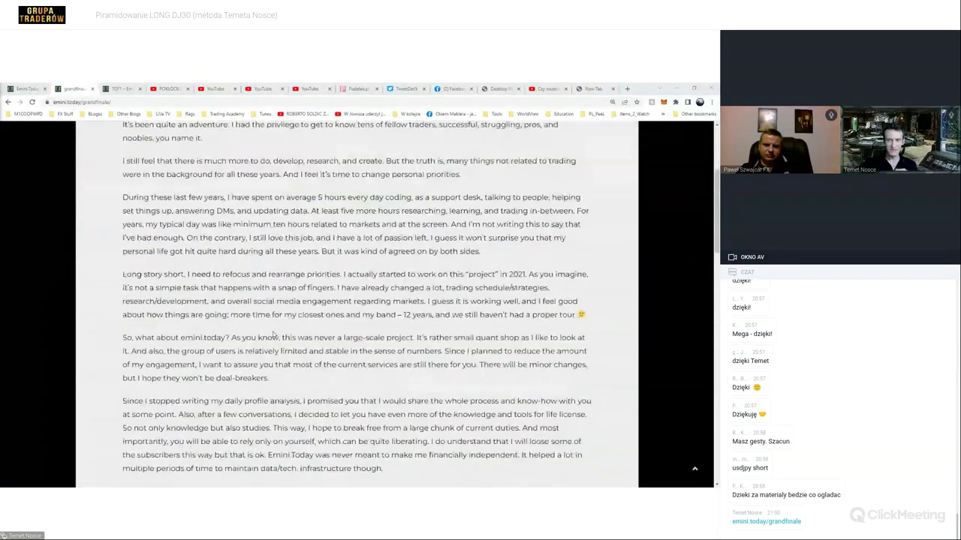
scroll(273, 335, "up", 1)
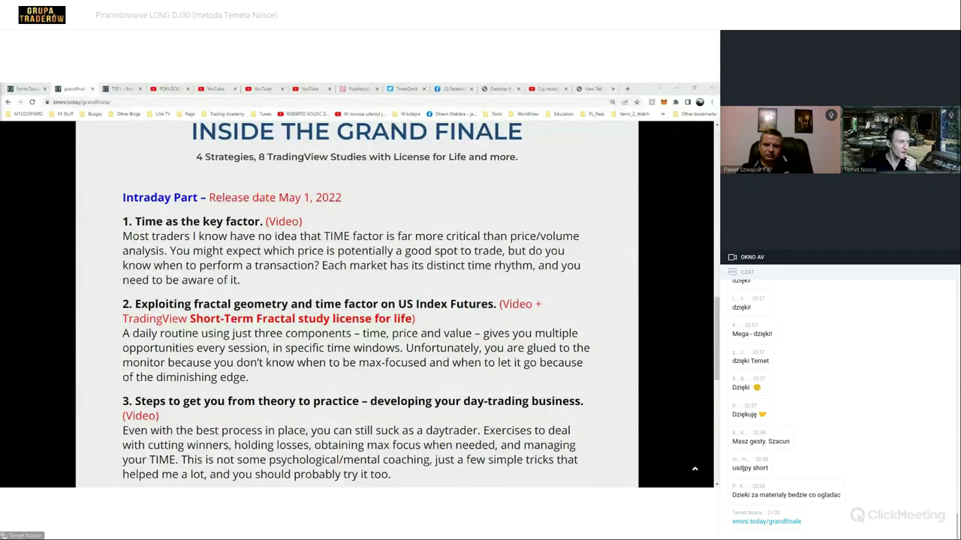
- Switch to Discord and find the Emini Addict link in the btfd.tv server's lekcja-3-czwartek-01-09-2022 channel
key("alt+Tab")
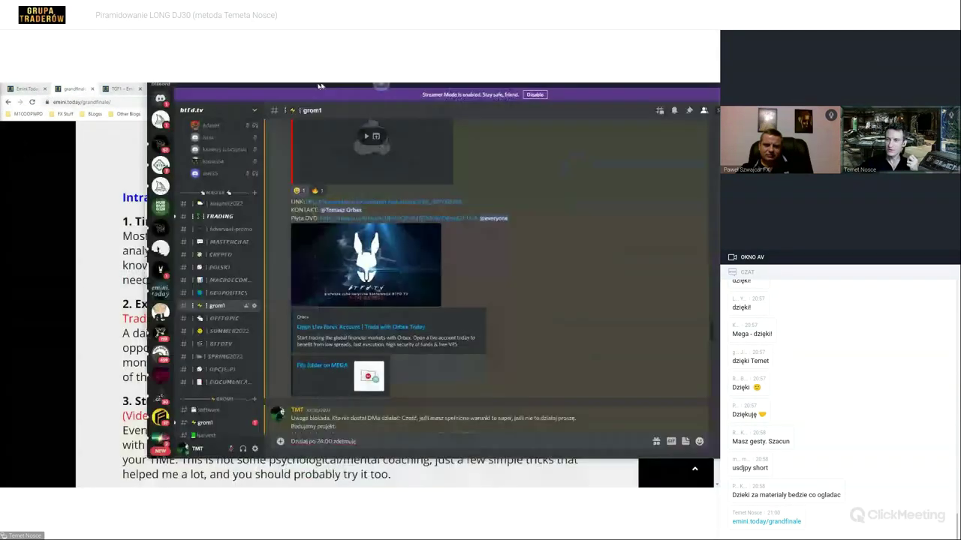
scroll(156, 324, "down", 10)
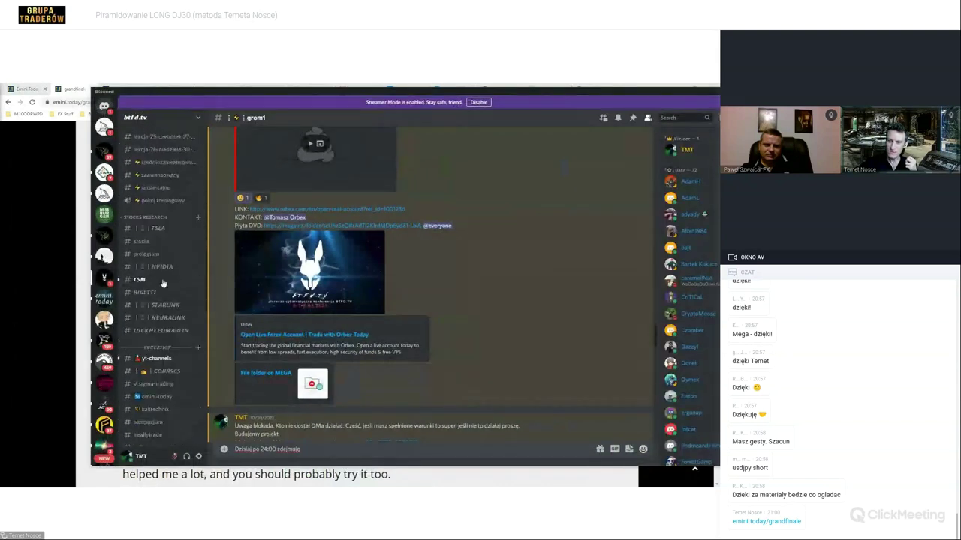
scroll(160, 218, "up", 10)
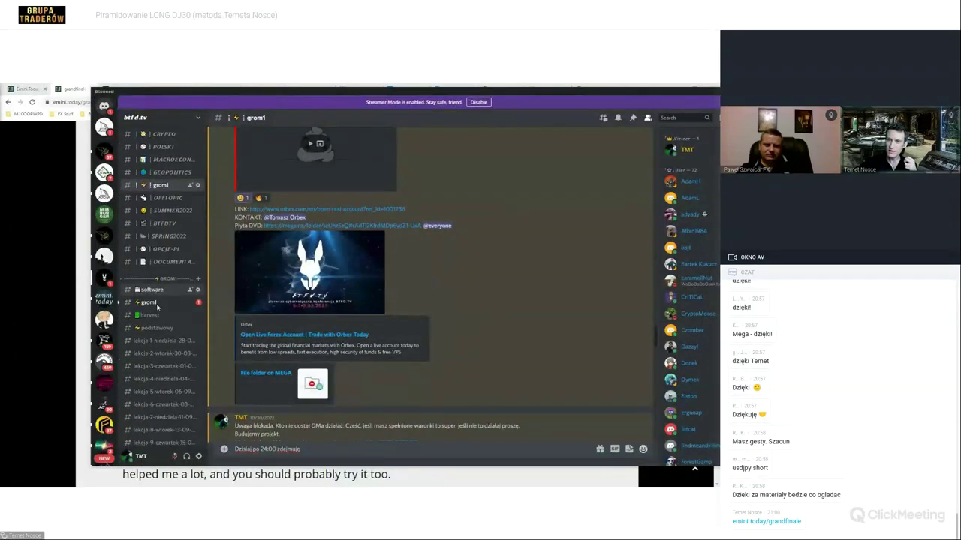
left_click(166, 274)
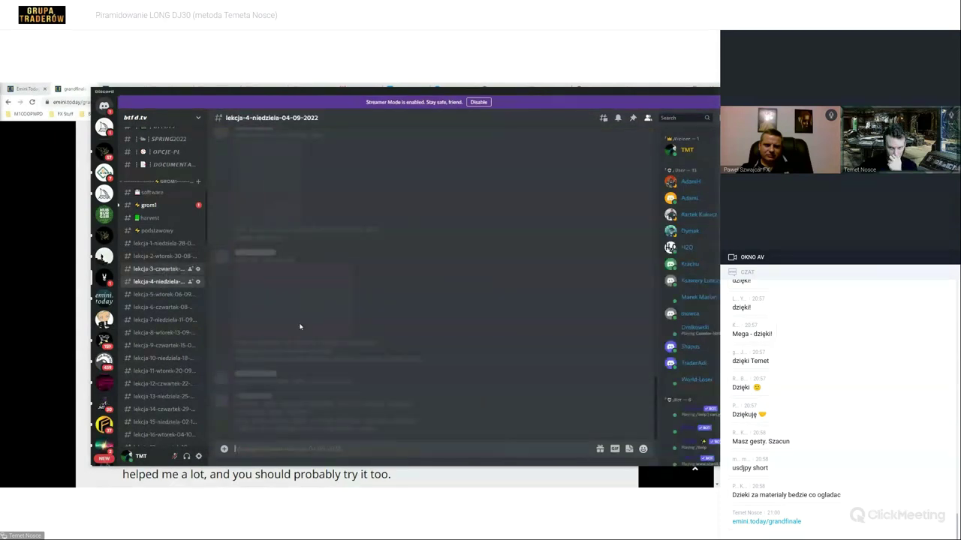
scroll(292, 323, "up", 10)
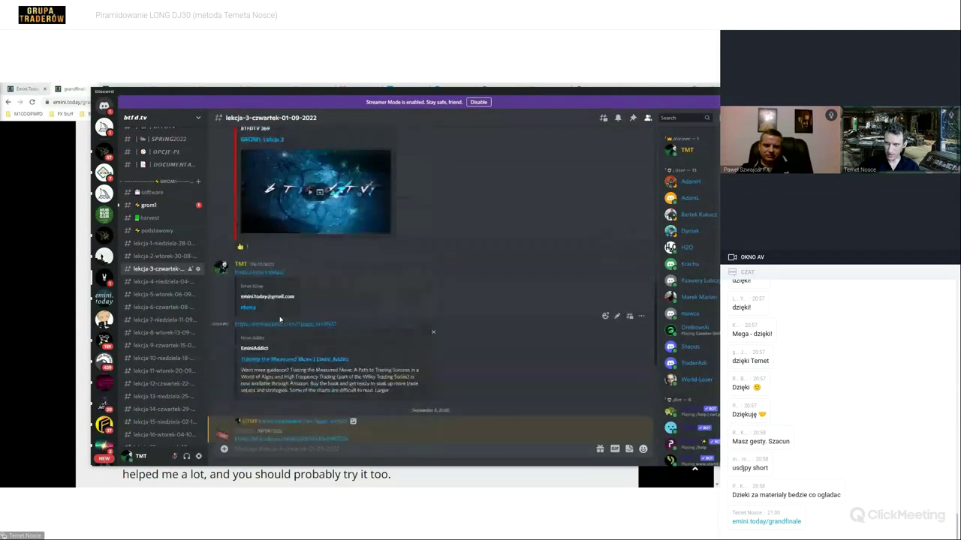
scroll(280, 319, "up", 5)
scroll(287, 310, "down", 2)
scroll(289, 309, "down", 5)
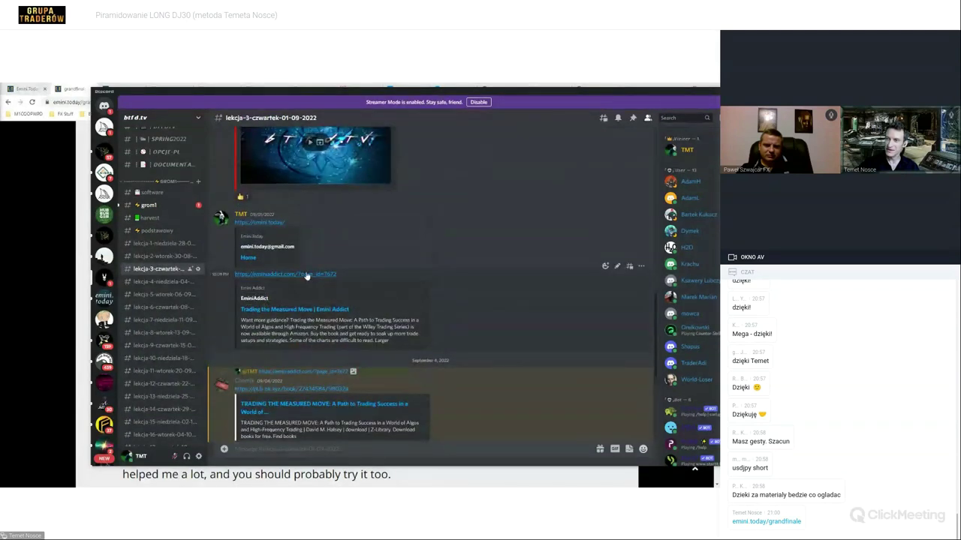
- Look through the posts in the lekcja-3-czwartek-01-09-2022 channel, from the options expiration calendar back to the StreamYard link
scroll(305, 298, "up", 2)
scroll(303, 298, "down", 6)
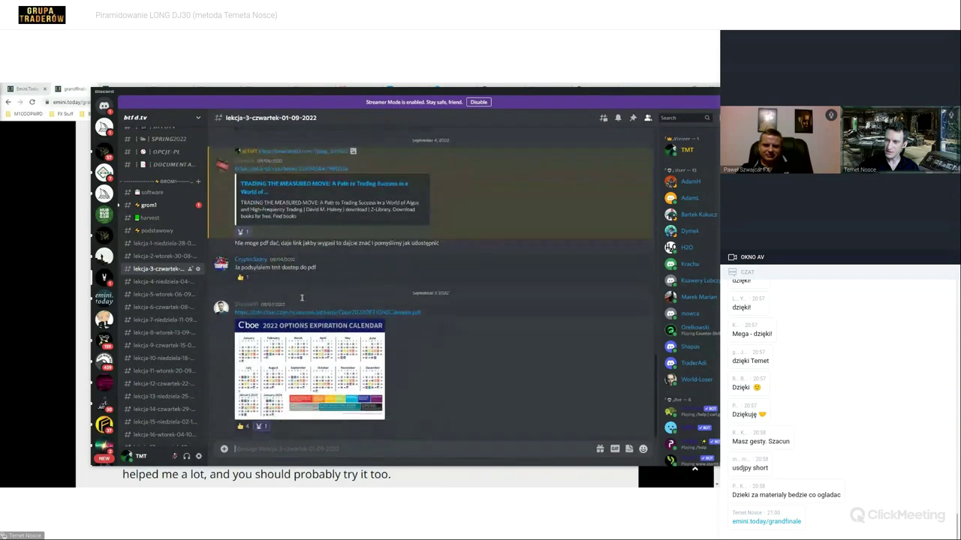
scroll(298, 301, "up", 8)
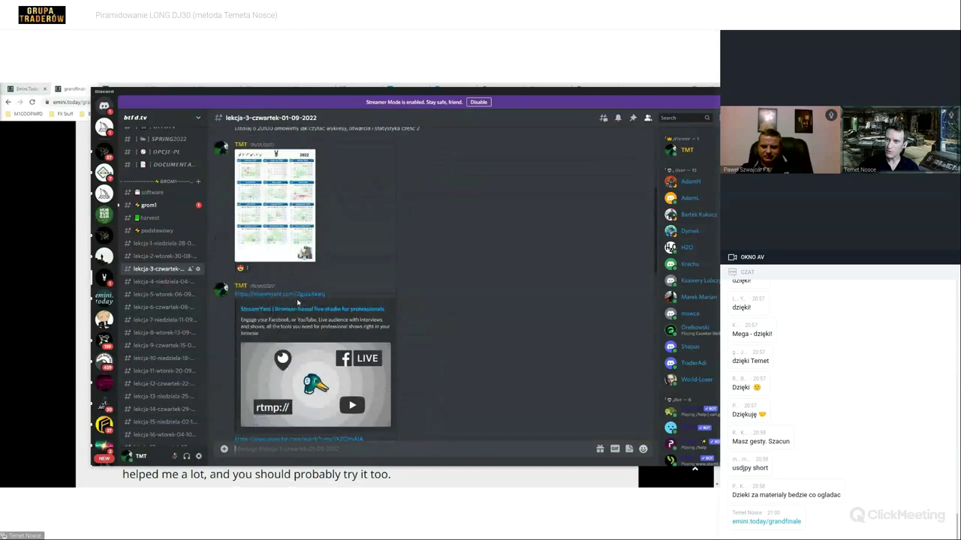
scroll(298, 305, "up", 2)
- Open the lekcja-2-wtorek-30-08-2022 channel and look through its Market Profile PDF, lesson video, links and calendar posts
left_click(157, 257)
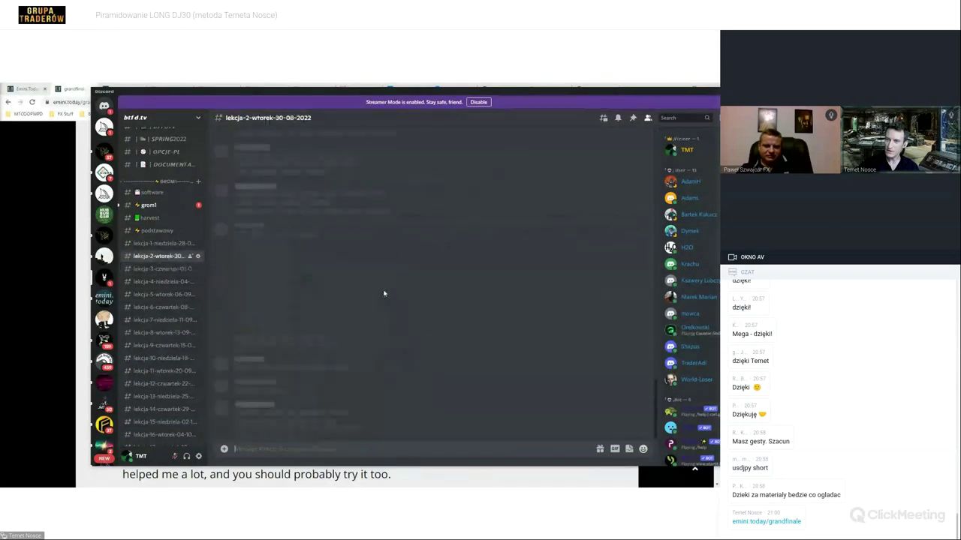
scroll(384, 313, "up", 3)
scroll(384, 317, "up", 5)
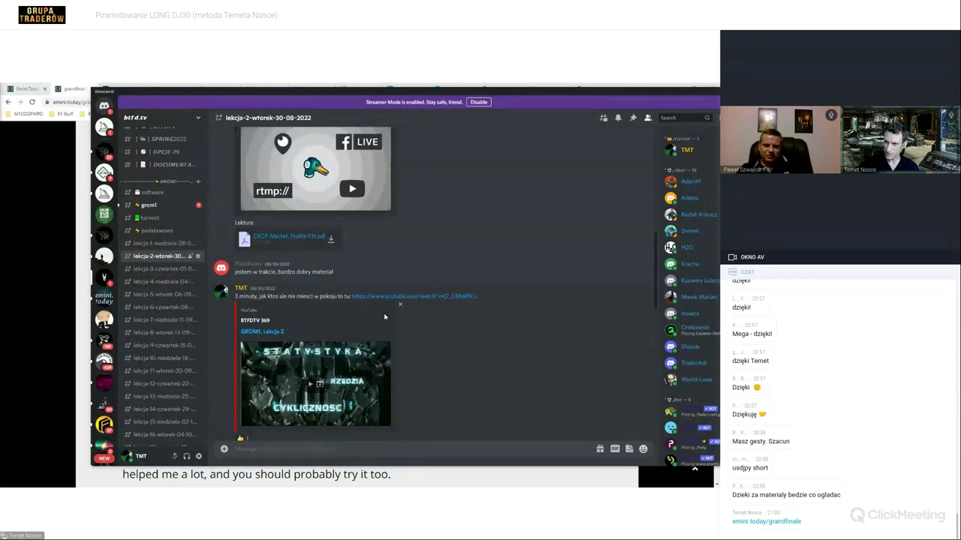
scroll(384, 317, "up", 5)
scroll(381, 321, "up", 5)
scroll(379, 324, "down", 10)
scroll(374, 328, "down", 10)
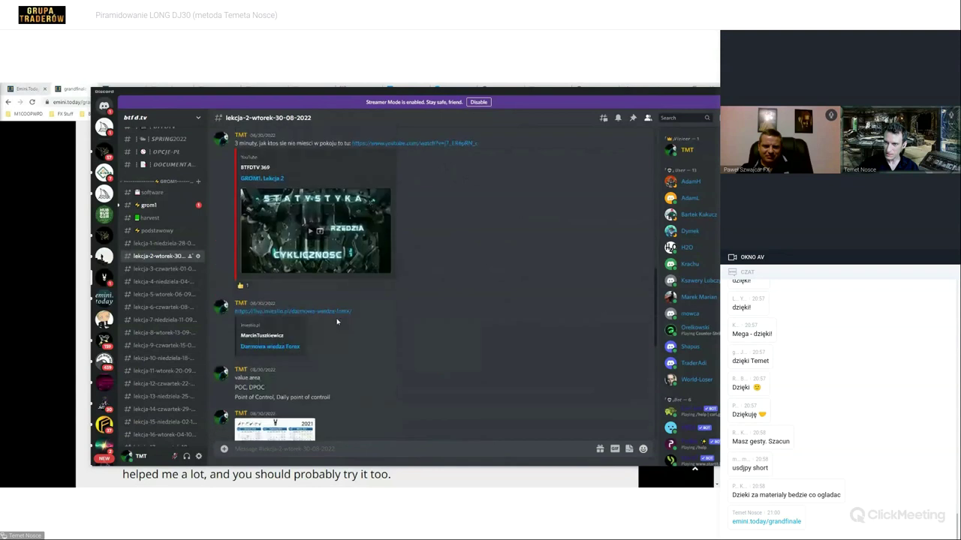
scroll(337, 322, "down", 3)
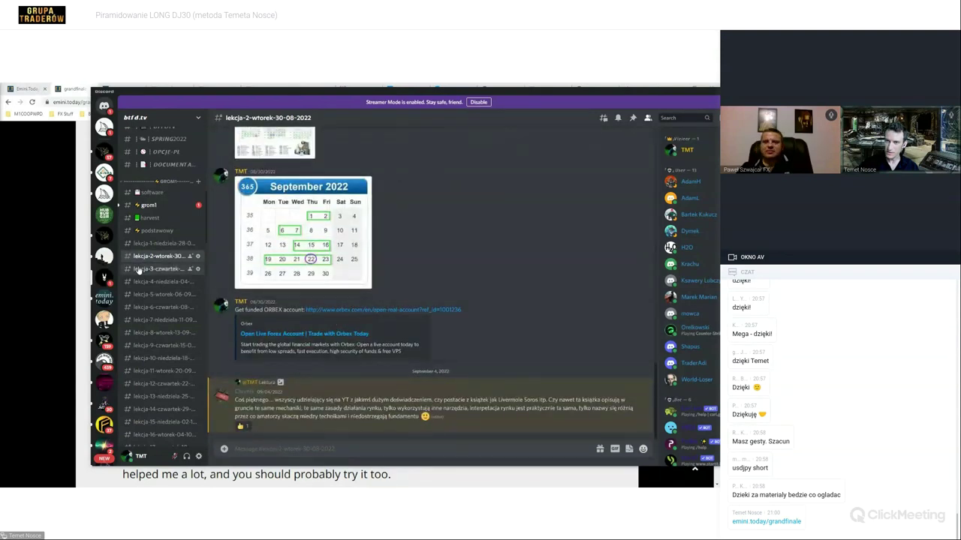
- Review the book posts in the lekcja-3-czwartek-01-09-2022 channel and open the lekcja-4-niedziela-04-09-2022 channel
key("alt+Down")
scroll(371, 323, "down", 15)
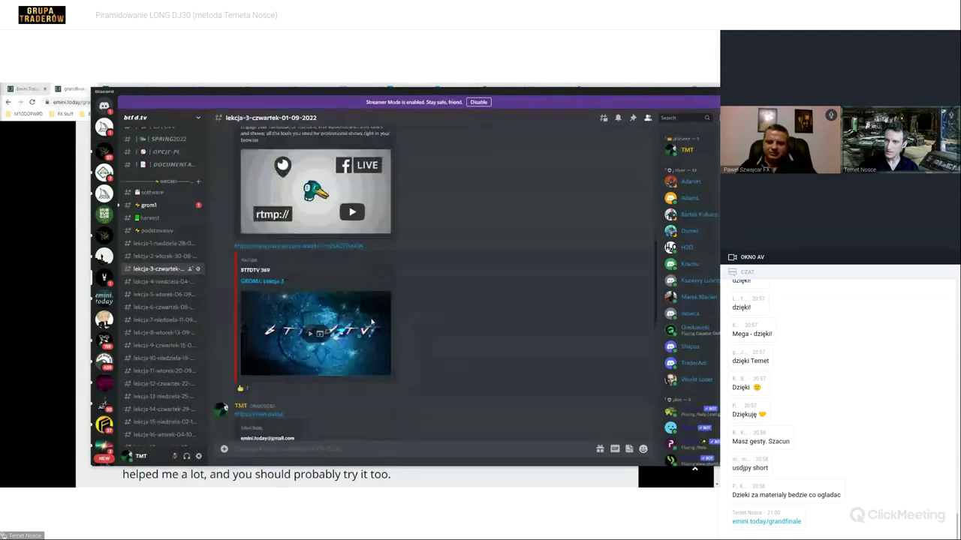
scroll(370, 323, "down", 5)
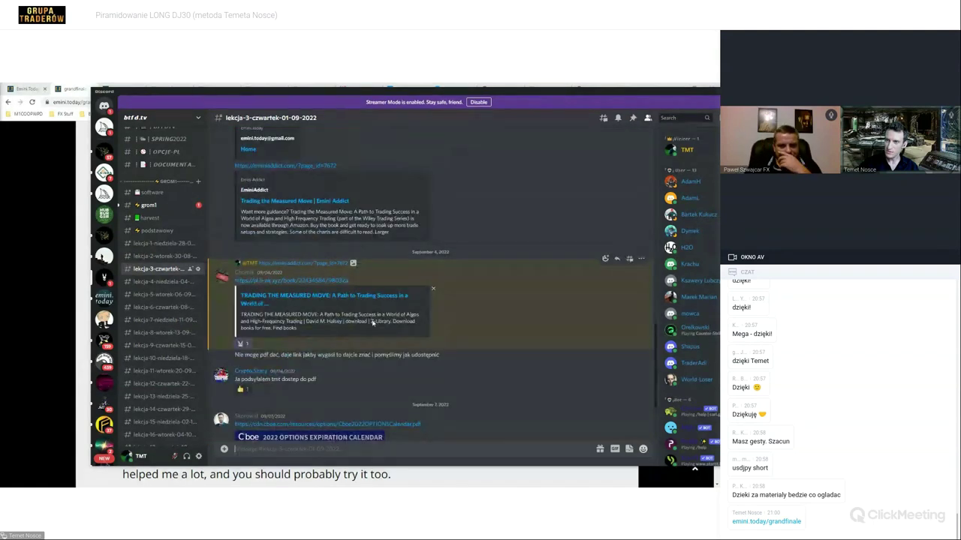
scroll(349, 322, "down", 3)
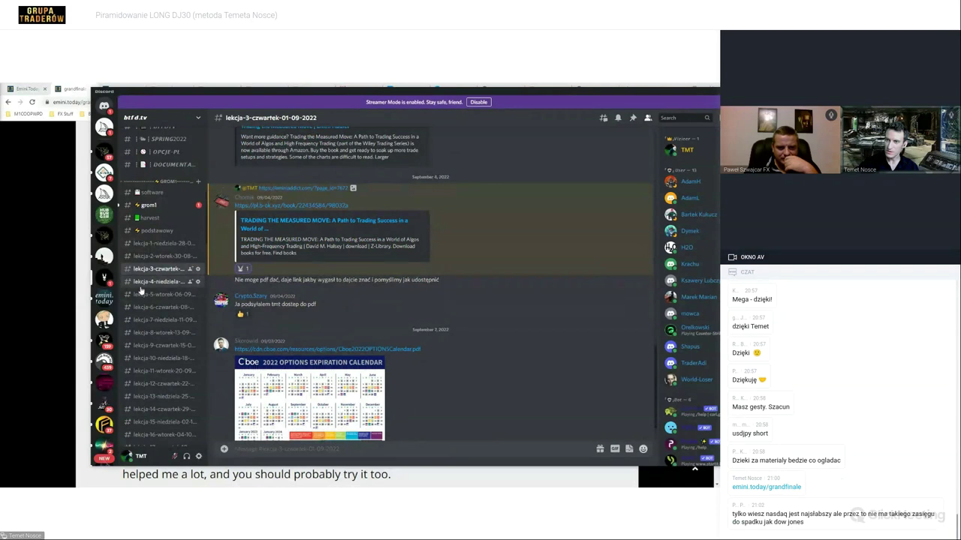
key("alt+Down")
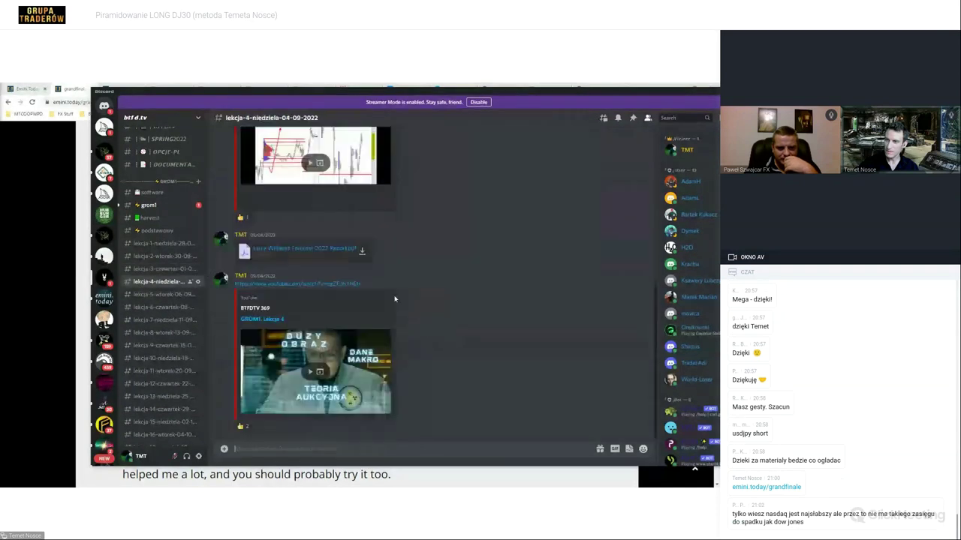
- Return to the Grand Finale page and draw two short green vertical lines on screen beside the Intraday Part heading
left_click(674, 96)
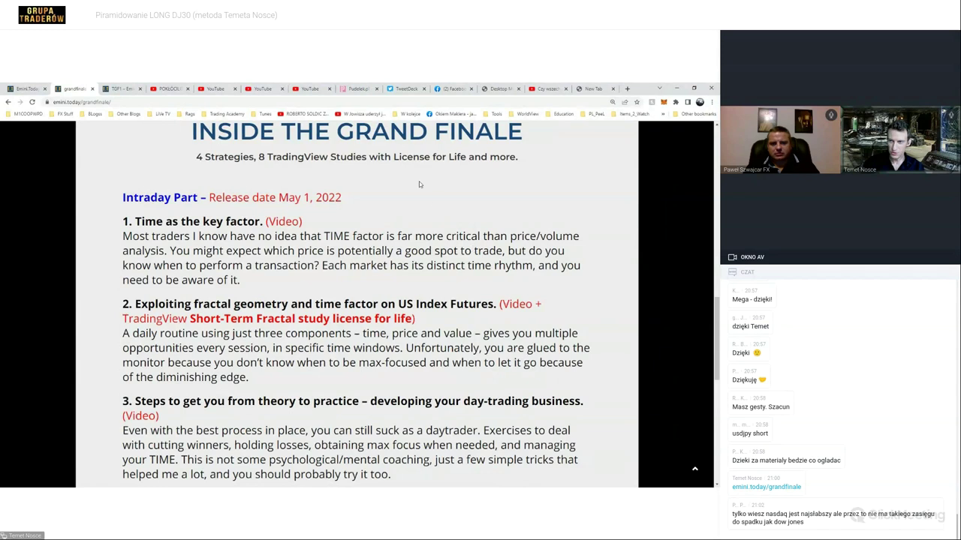
left_click_drag(392, 180, 392, 223)
left_click_drag(457, 181, 457, 227)
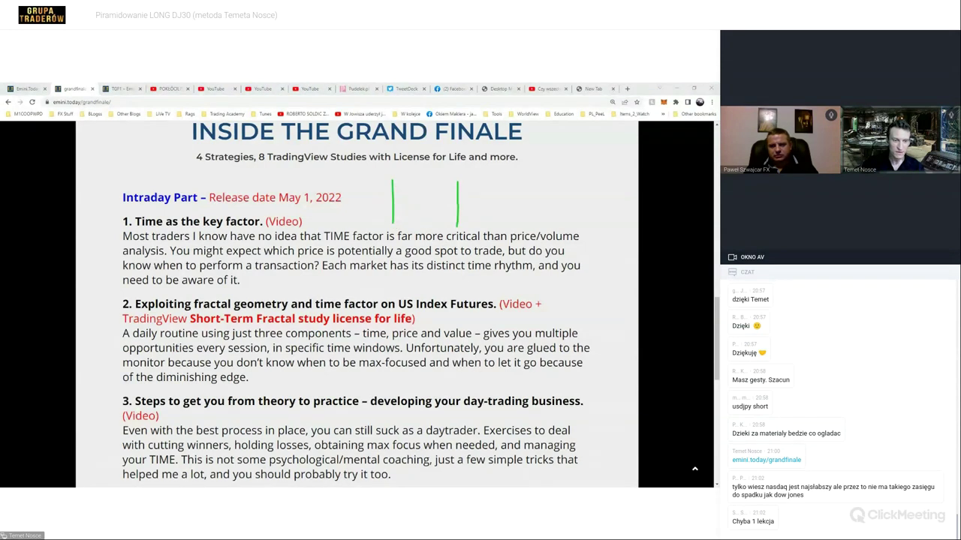
- Switch to Discord's lekcja-1-niedziela-28-08-2022 channel and view the enlarged chart of average log returns by trade time
key("alt+Tab")
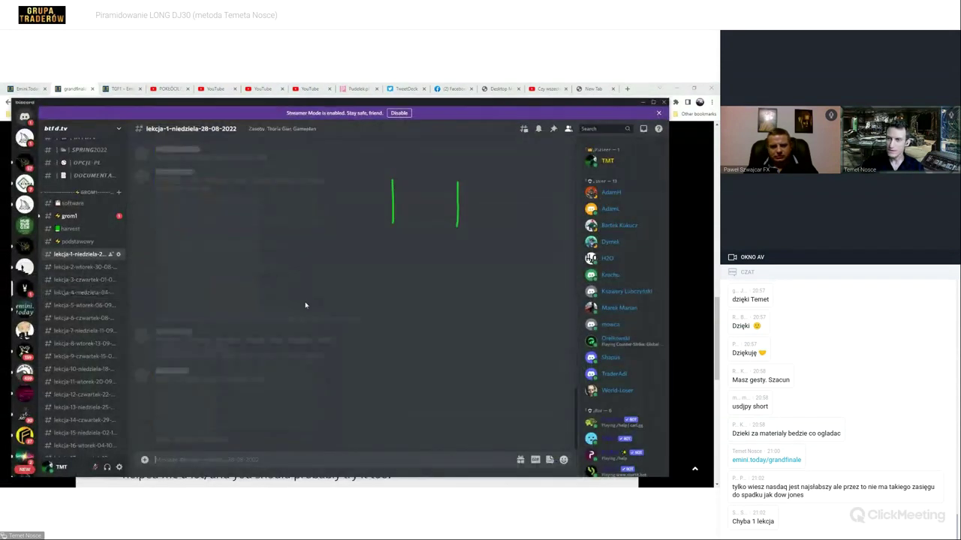
scroll(305, 305, "up", 10)
scroll(307, 320, "up", 10)
left_click(236, 409)
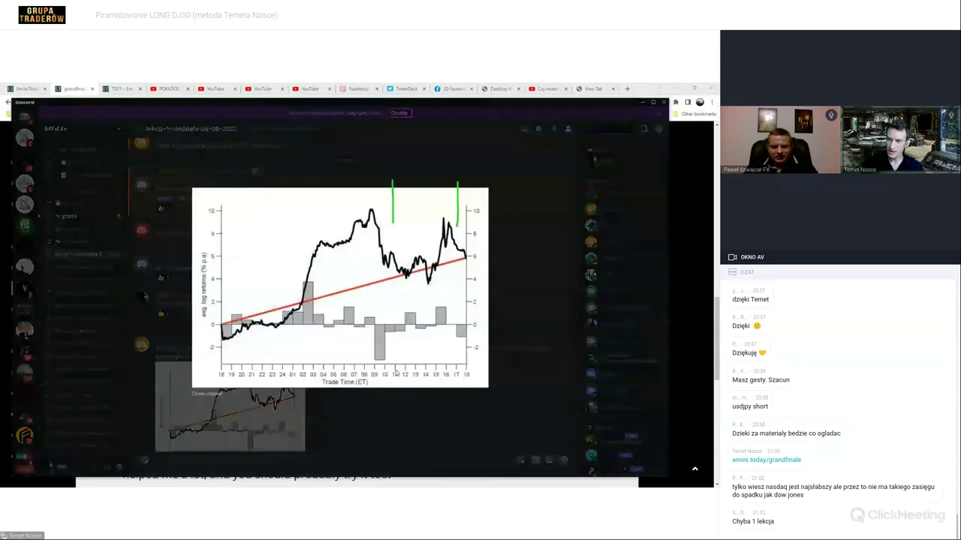
left_click(356, 403)
- Open The Overnight Drift link from the lesson 1 channel and share newyorkfed.org/research/staff_reports/sr917 in the webinar chat
scroll(208, 344, "up", 5)
scroll(208, 345, "up", 10)
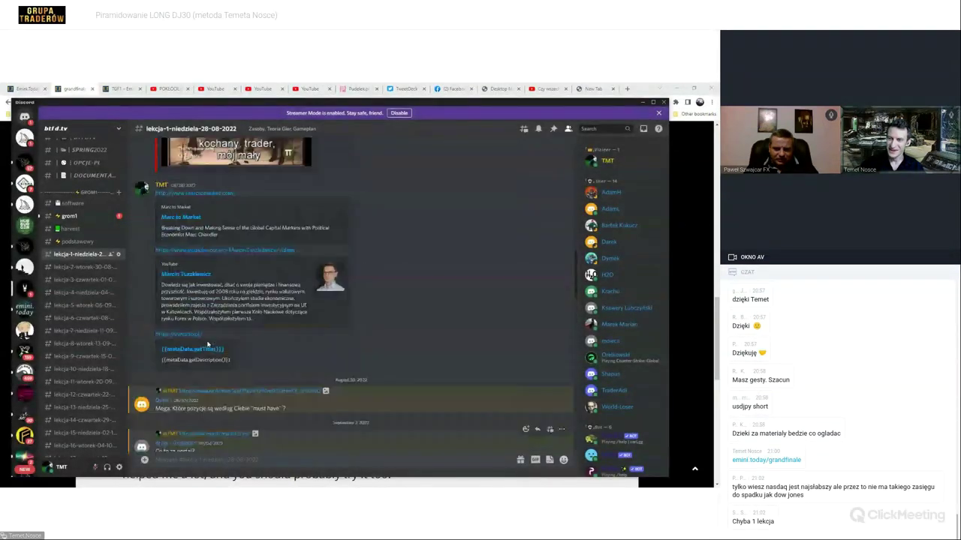
scroll(208, 344, "up", 10)
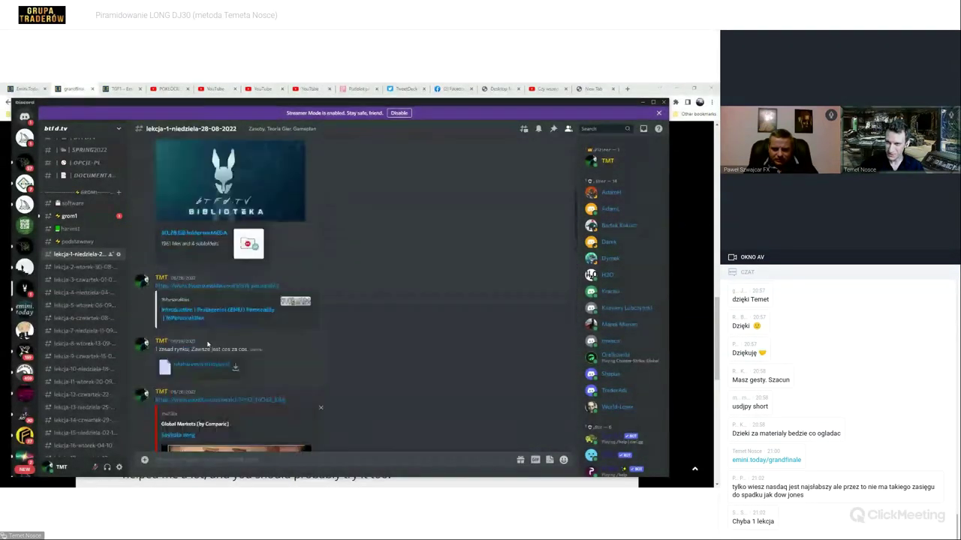
left_click(220, 345)
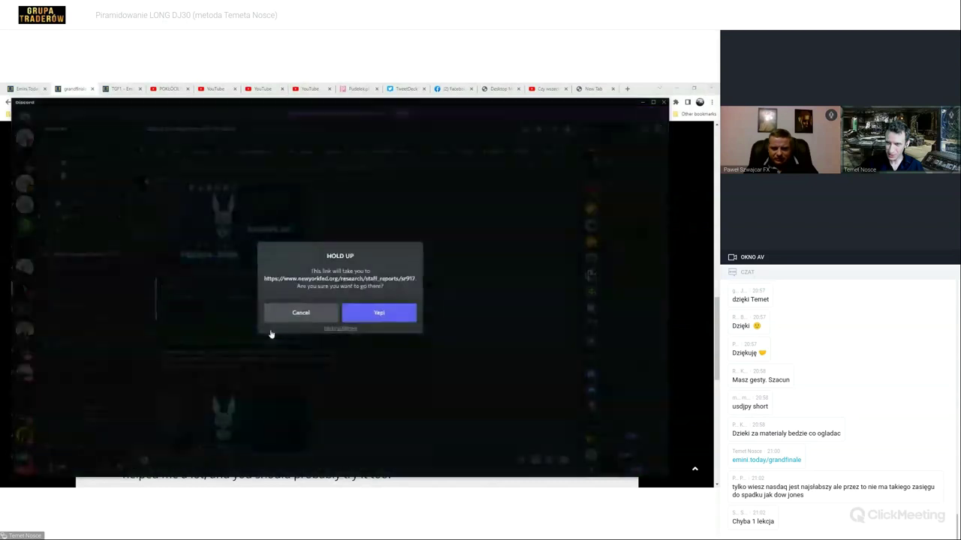
left_click(379, 313)
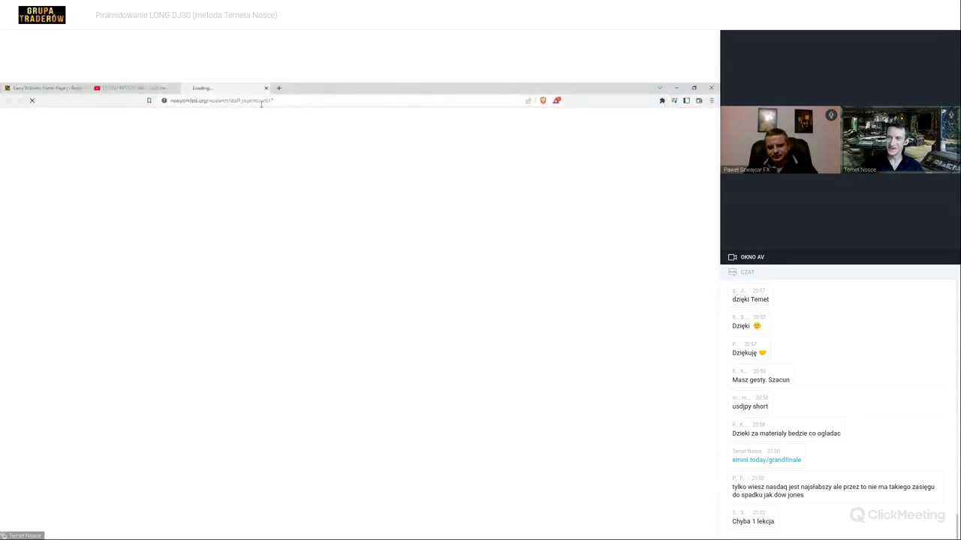
left_click(259, 101)
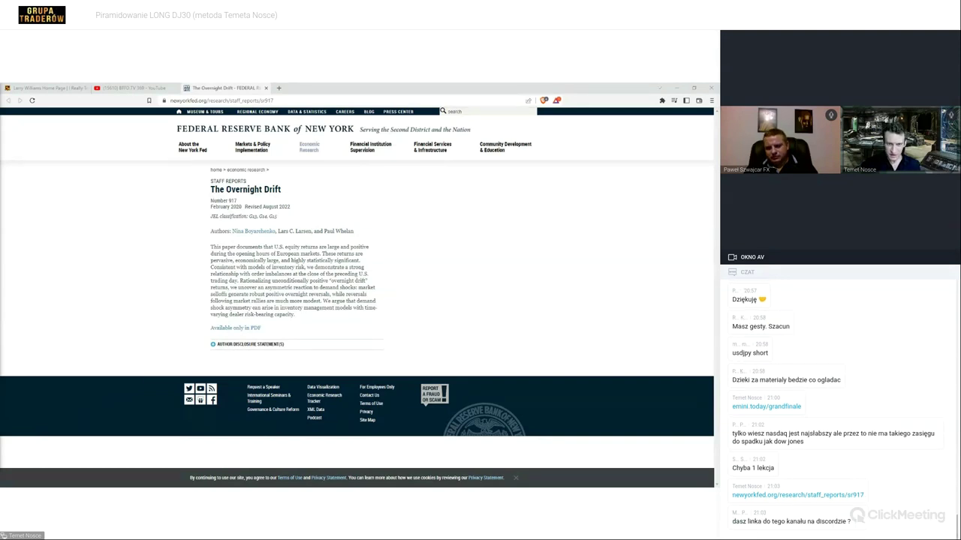
- Switch to Discord, copy an invite link to the btfd.tv server and share it in the webinar chat
key("alt+Tab")
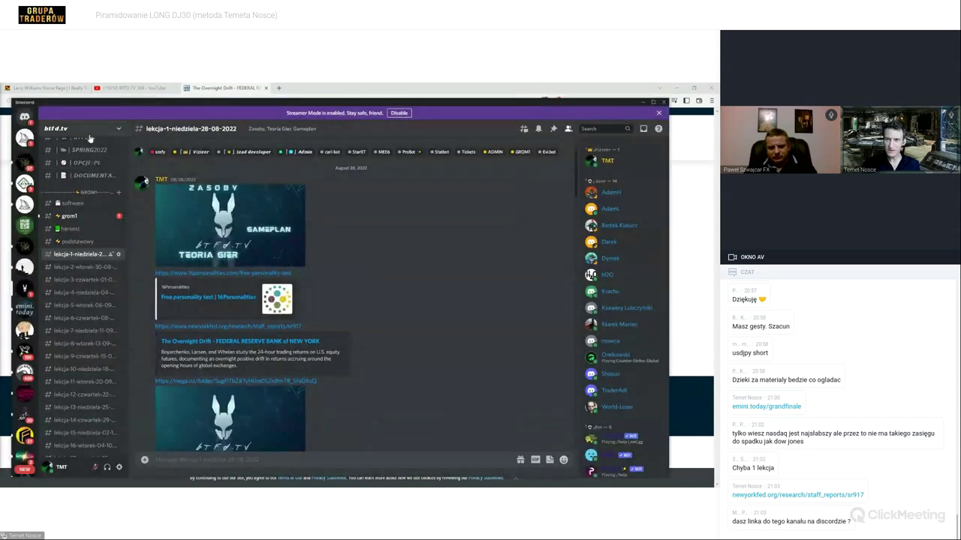
left_click(110, 162)
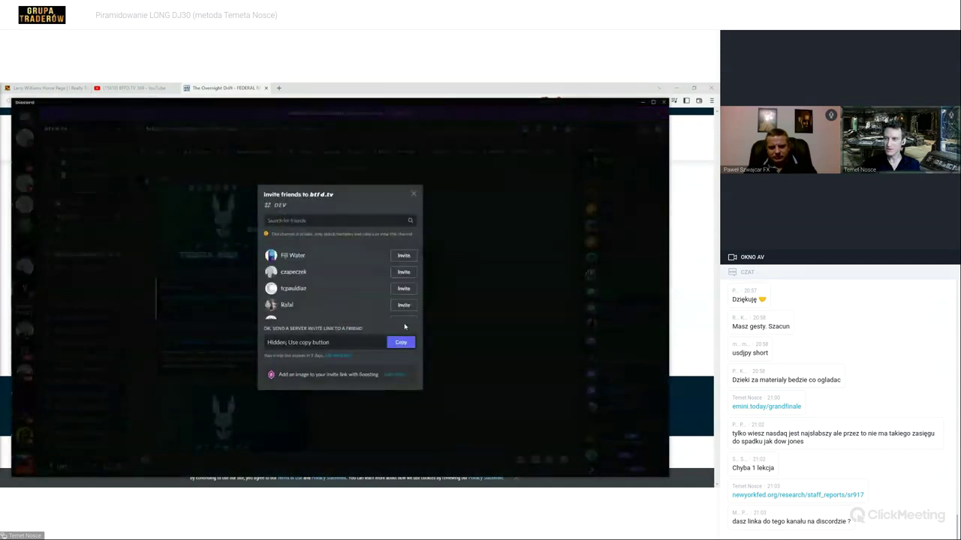
left_click(400, 343)
left_click(413, 194)
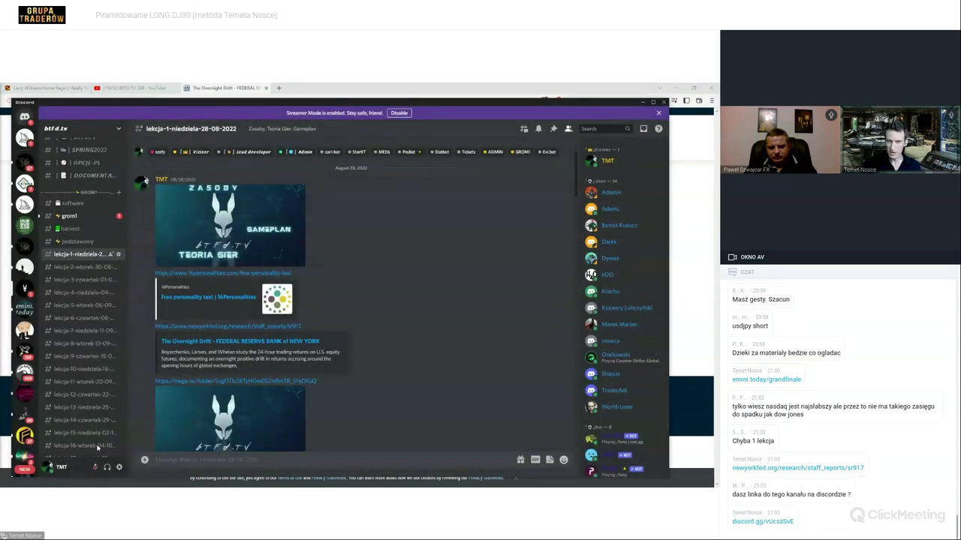
- Find the average log returns chart among the lekcja-1-niedziela-28-08-2022 channel posts and enlarge it
scroll(319, 298, "down", 3)
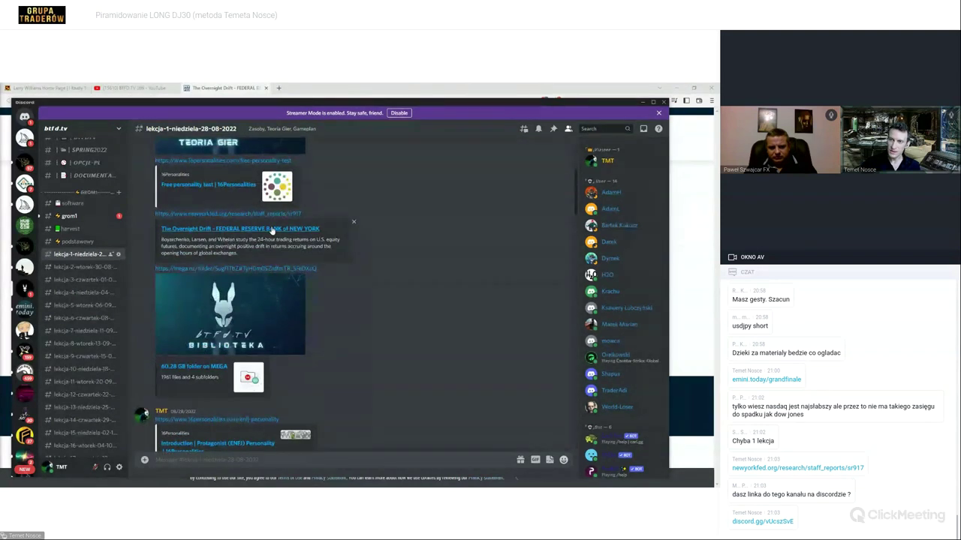
scroll(307, 355, "down", 10)
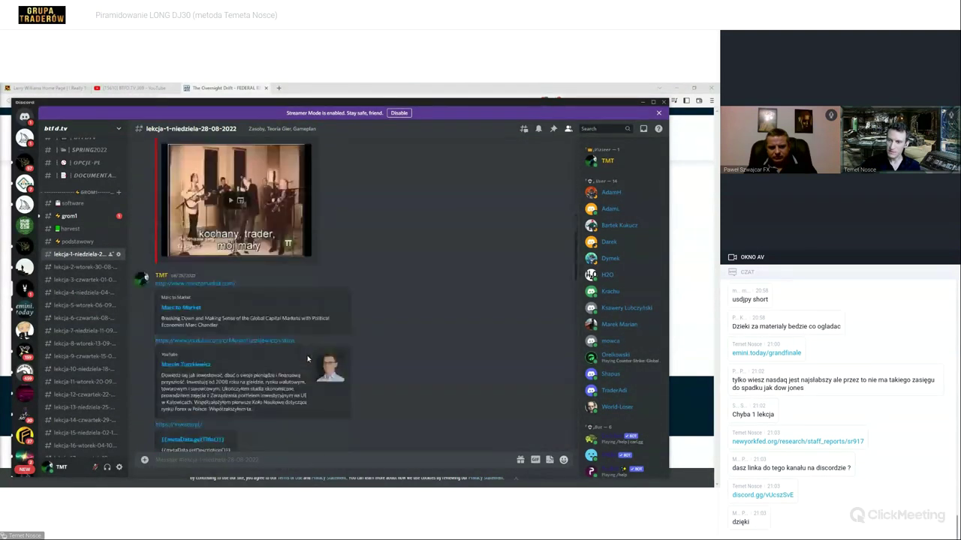
scroll(307, 359, "down", 5)
scroll(261, 279, "up", 3)
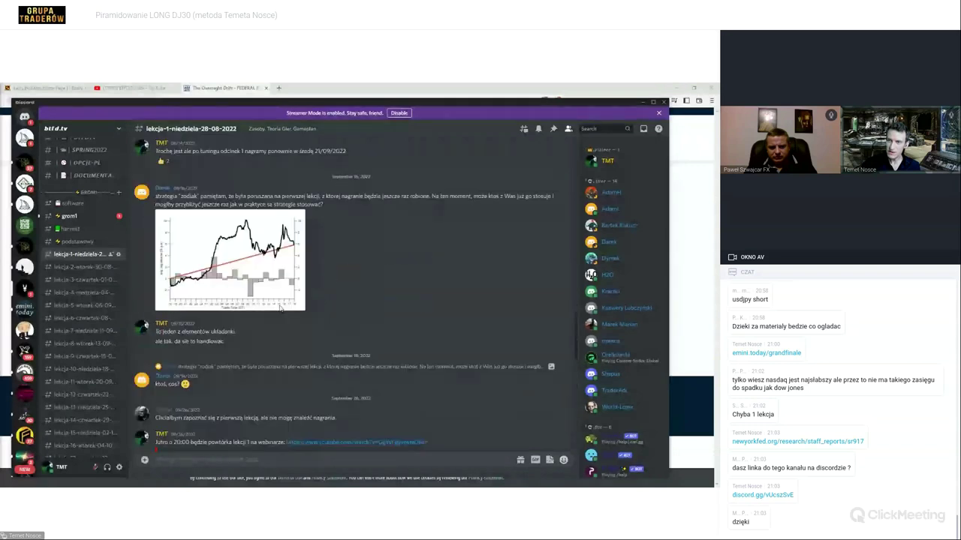
left_click(253, 274)
- Return to The Overnight Drift page in the browser, open the report's PDF and view its cover page
left_click(685, 237)
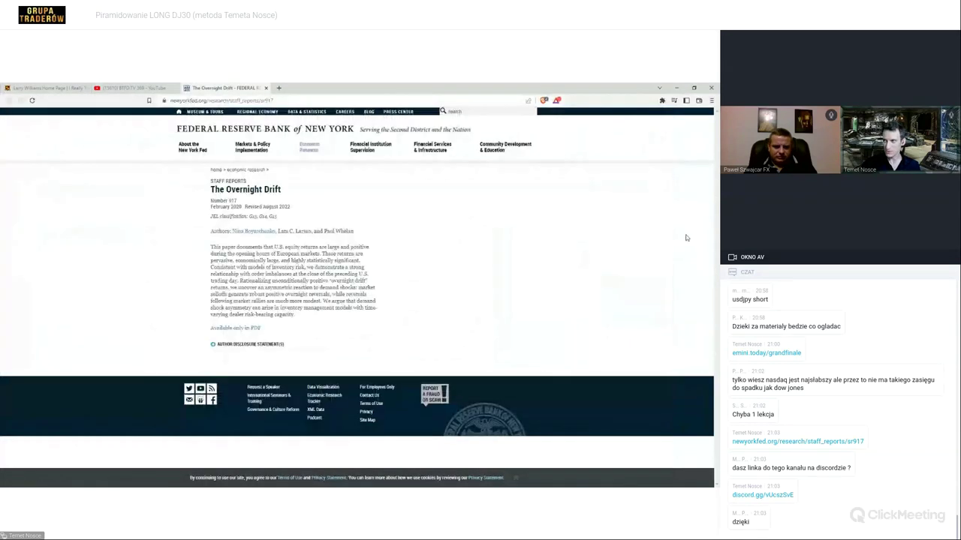
left_click(247, 331)
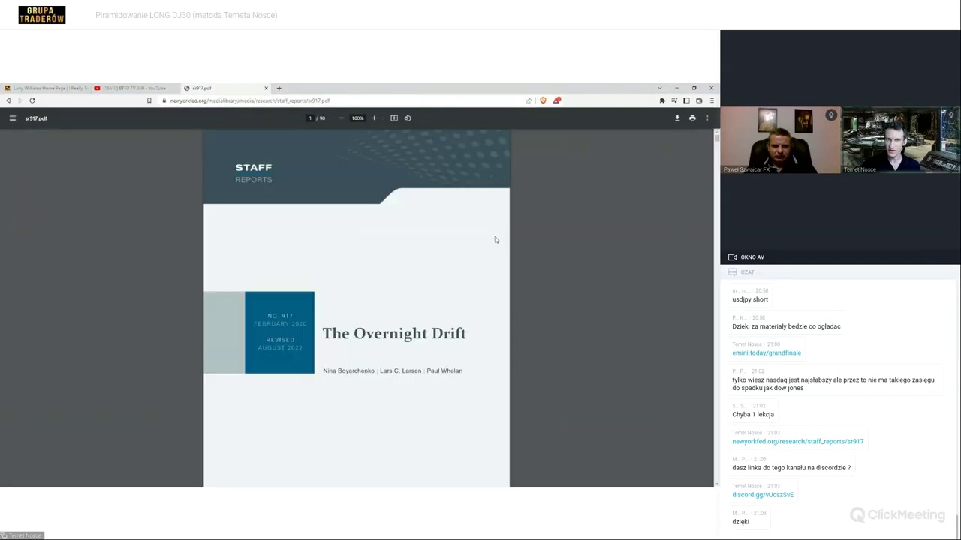
scroll(495, 240, "down", 3)
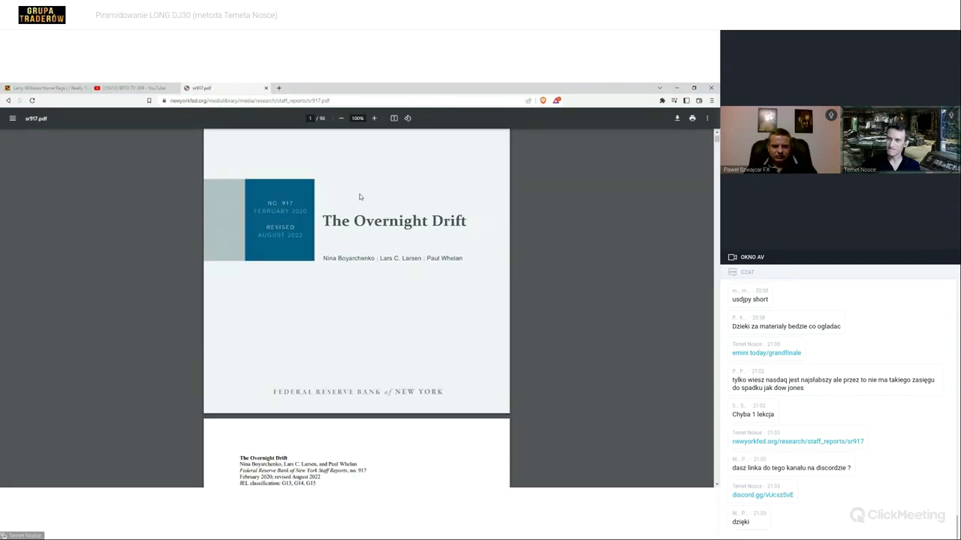